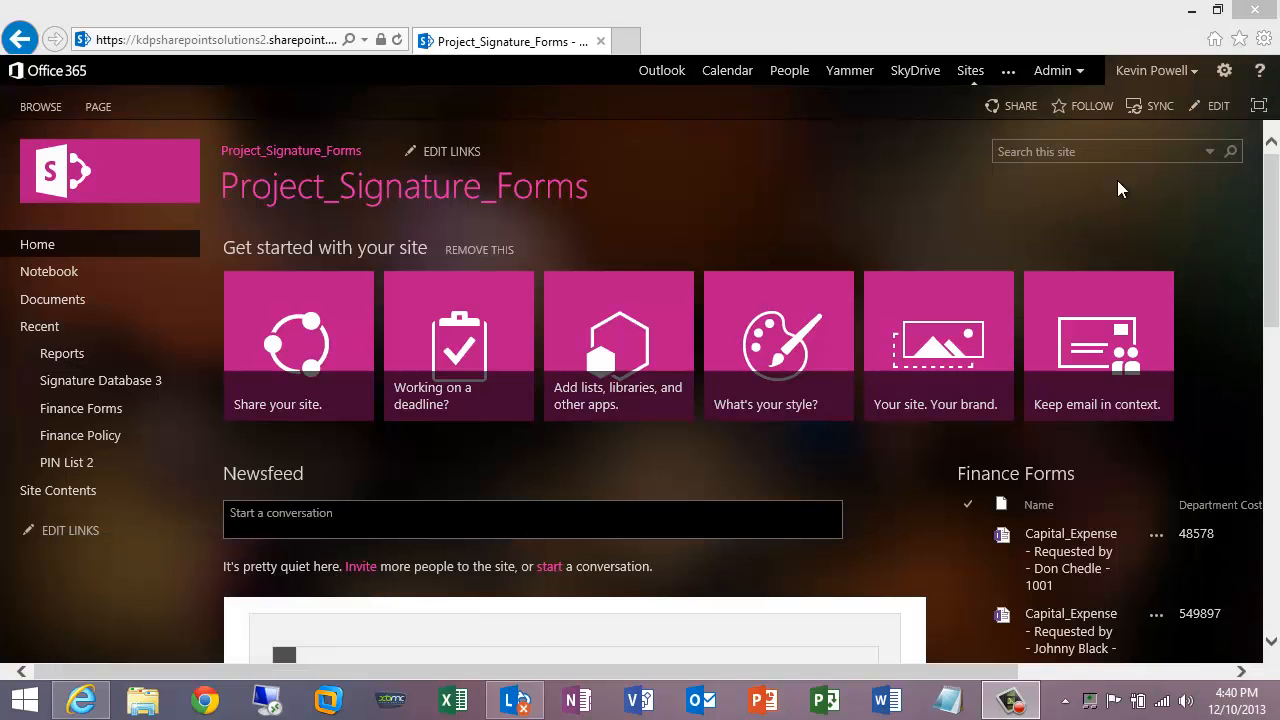
# - Go to Site Contents from the settings gear and scroll through the site's lists and libraries
pyautogui.click(1222, 78)
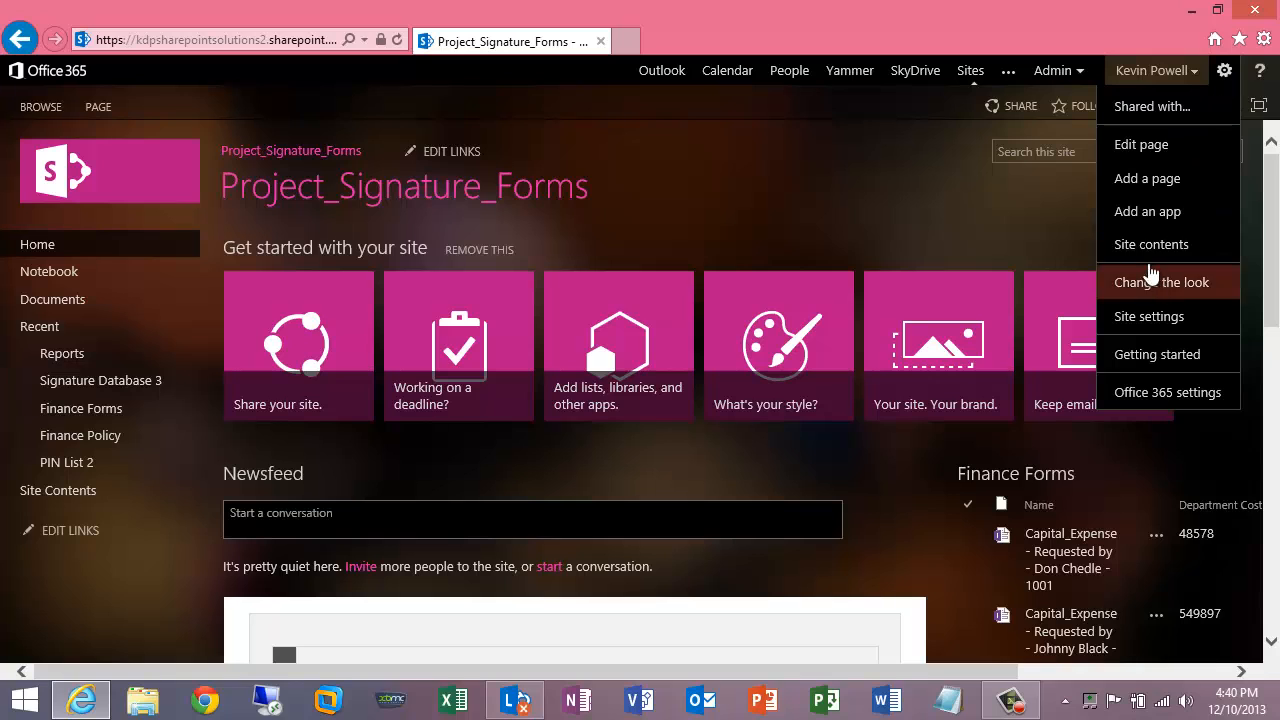
pyautogui.click(1145, 246)
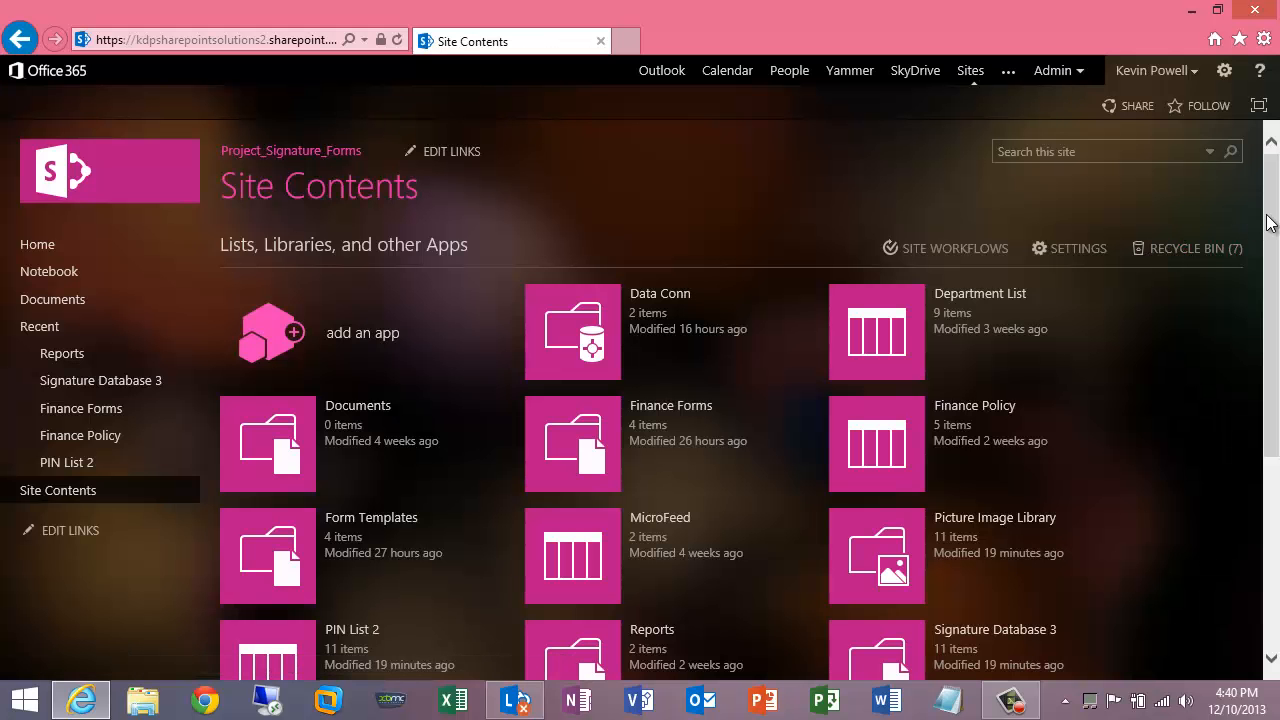
pyautogui.moveTo(1268, 228); pyautogui.dragTo(1270, 310)
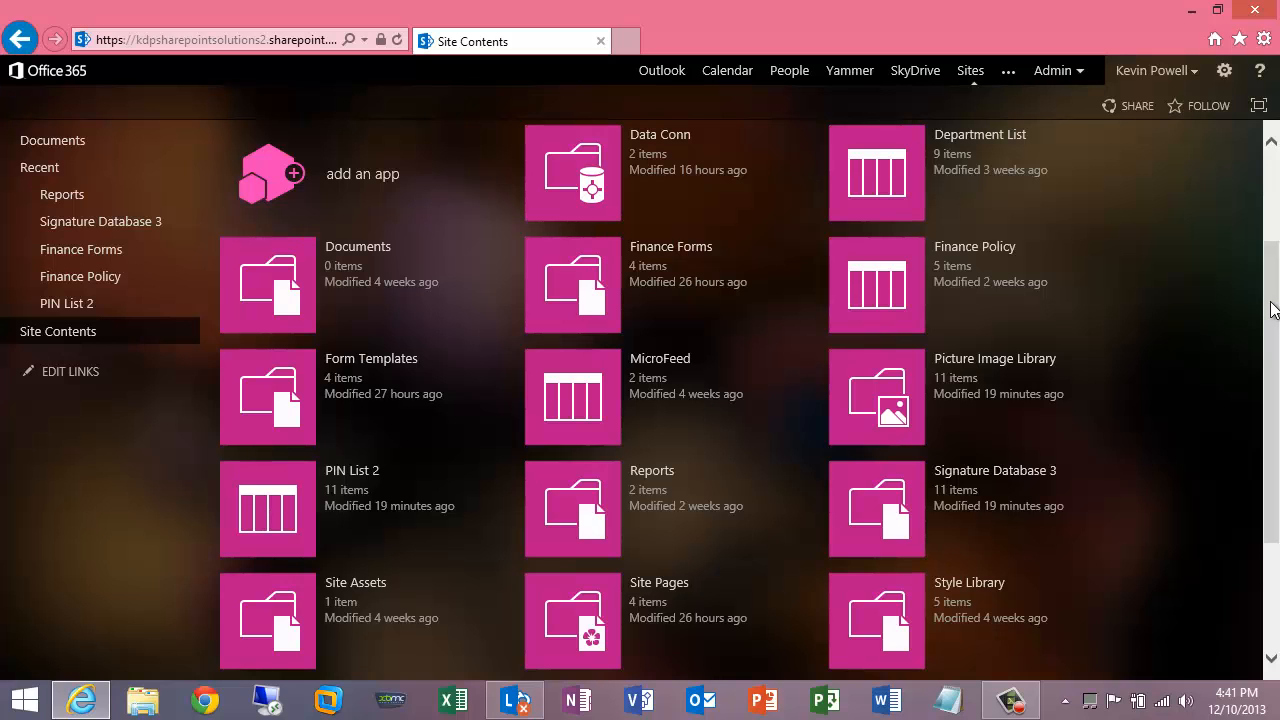
pyautogui.scroll(3, 1273, 310)
pyautogui.scroll(-2, 1273, 310)
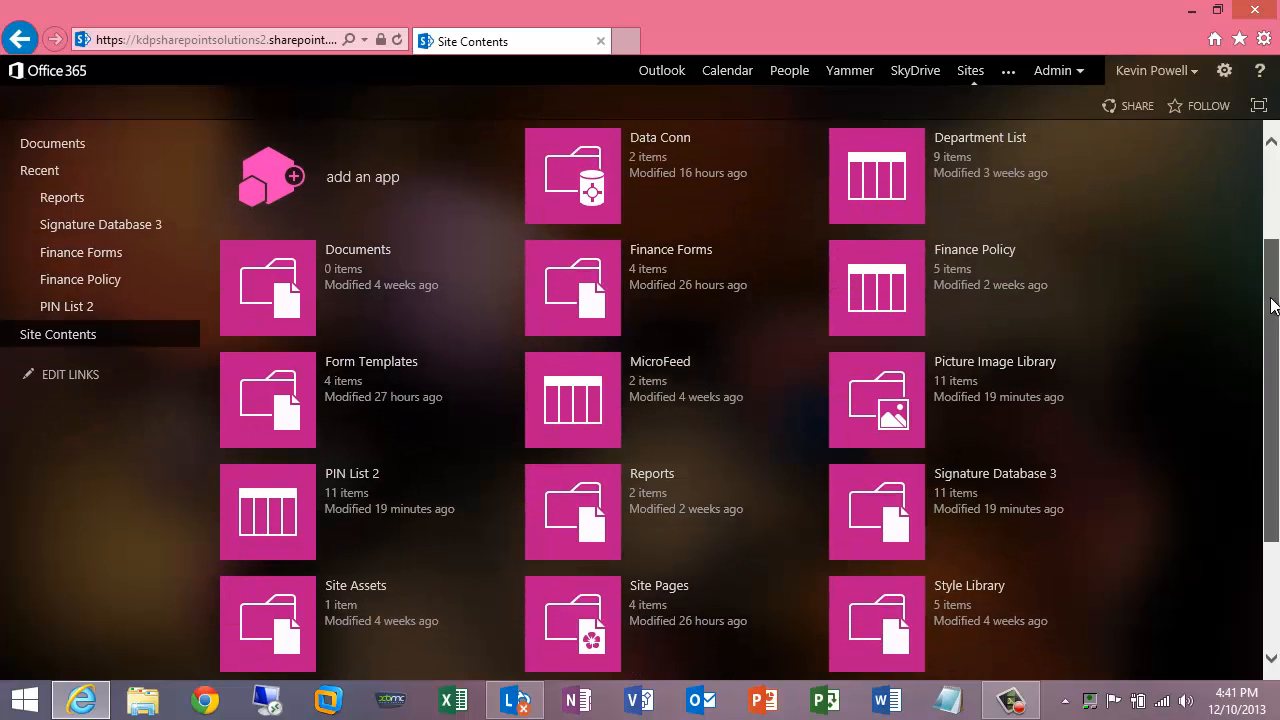
pyautogui.moveTo(1272, 308); pyautogui.dragTo(1272, 316)
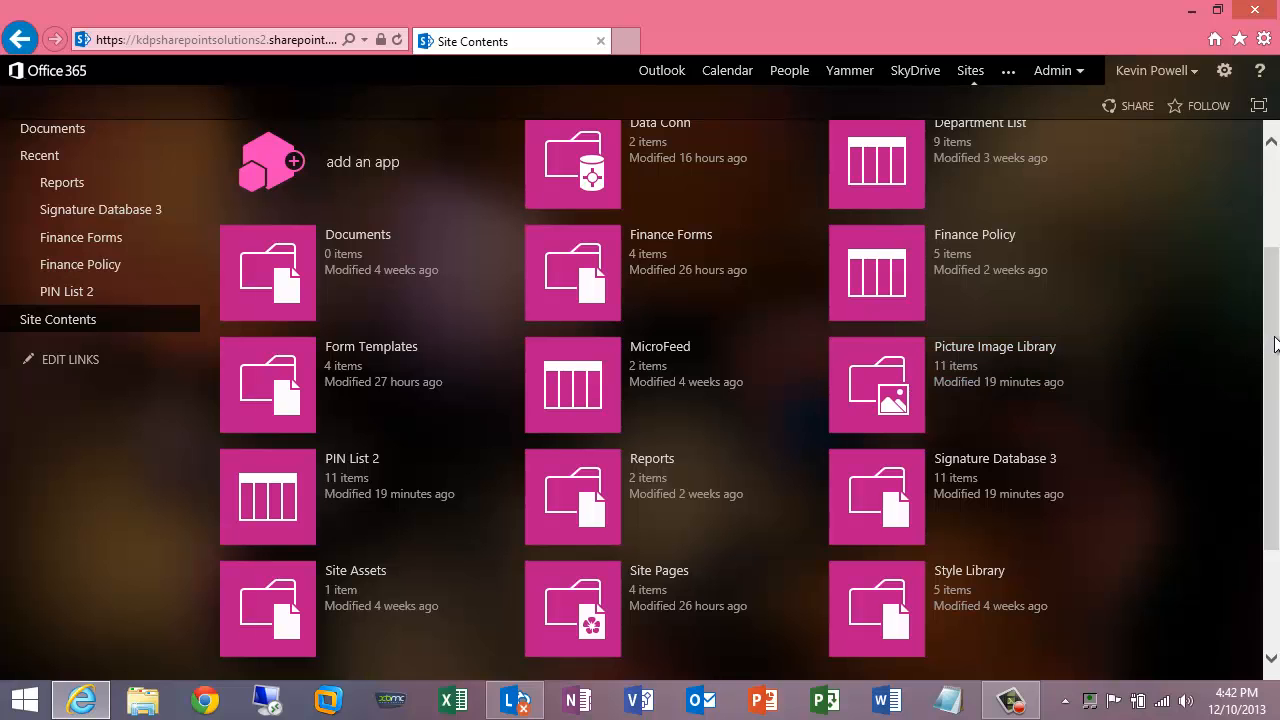
pyautogui.scroll(1, 1274, 344)
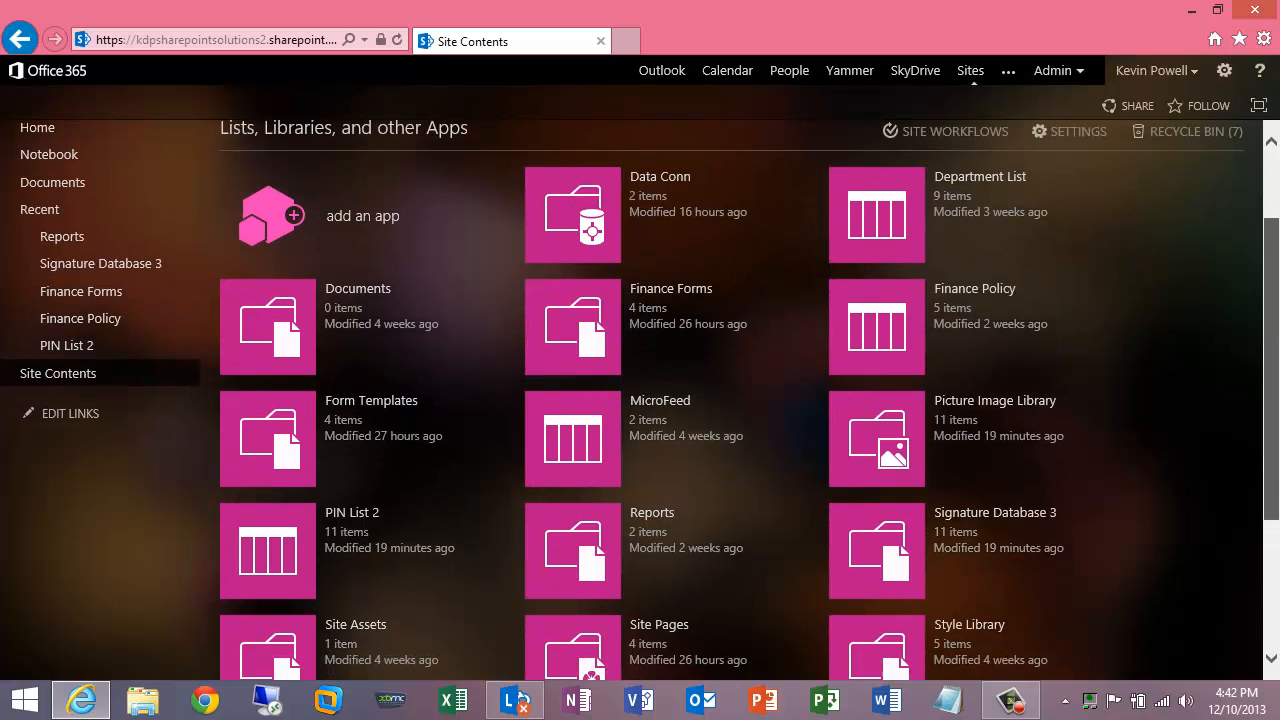
pyautogui.scroll(-1, 1278, 318)
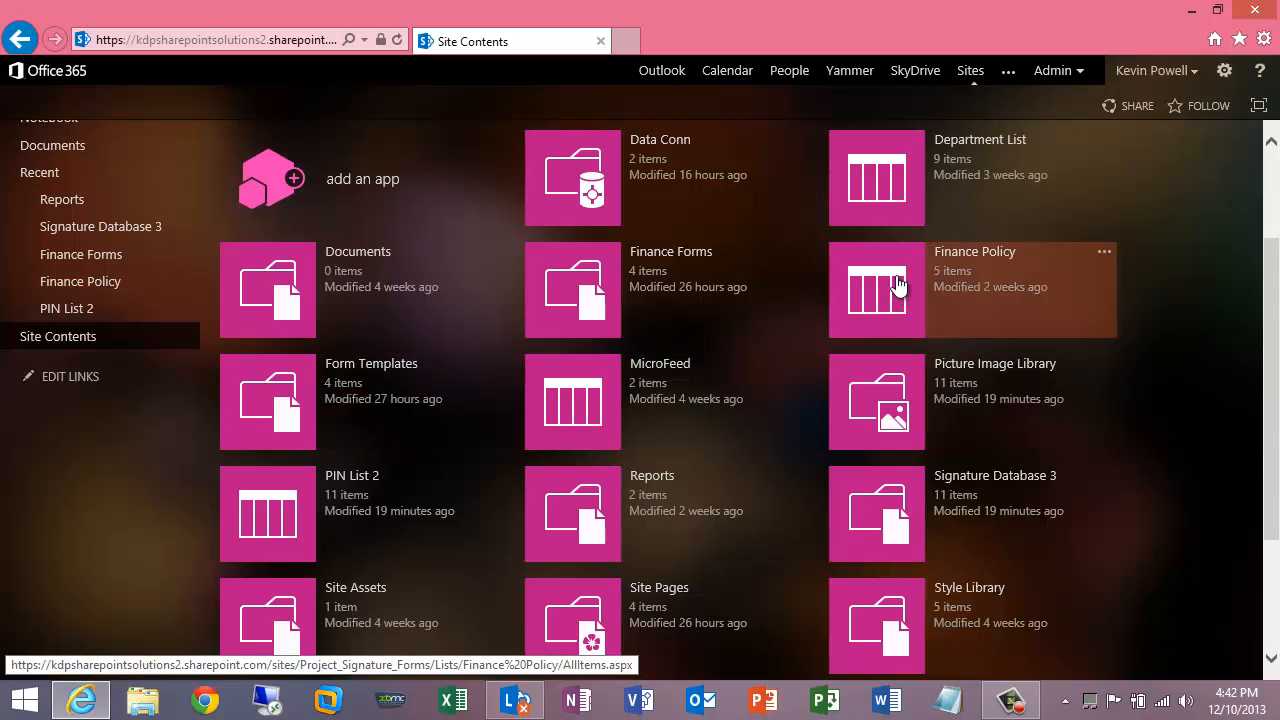
pyautogui.click(877, 180)
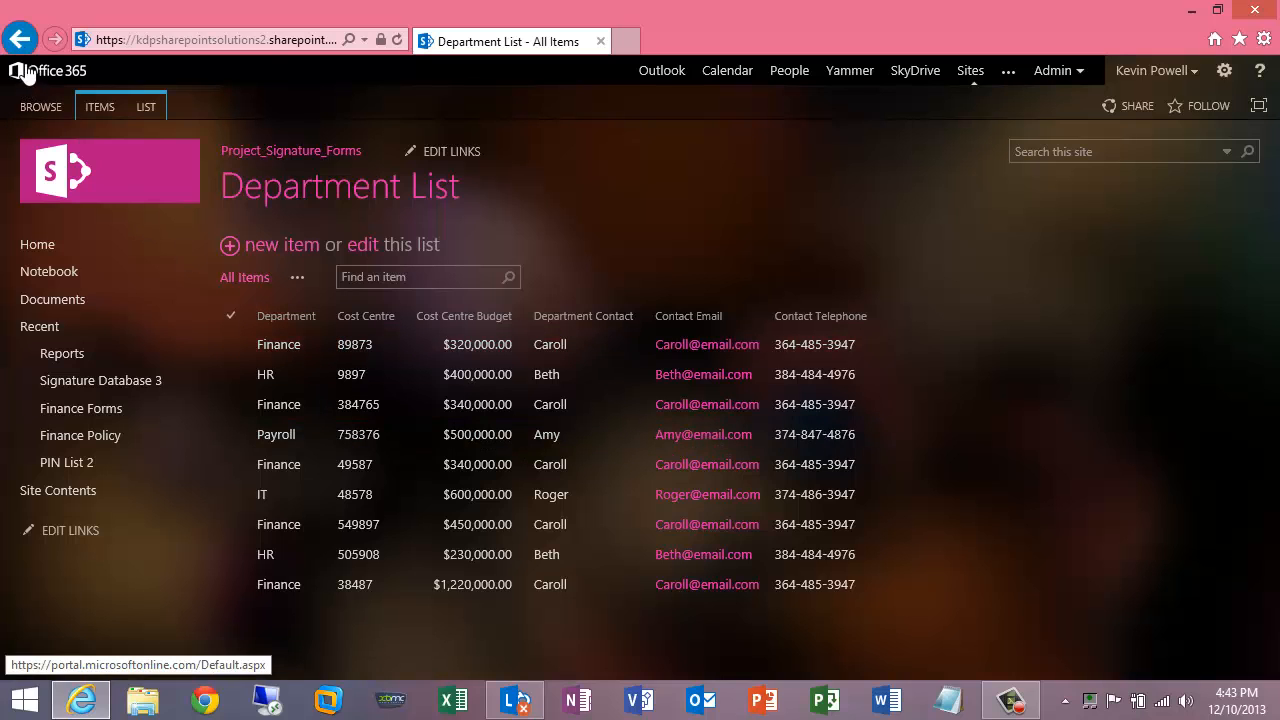
pyautogui.click(58, 490)
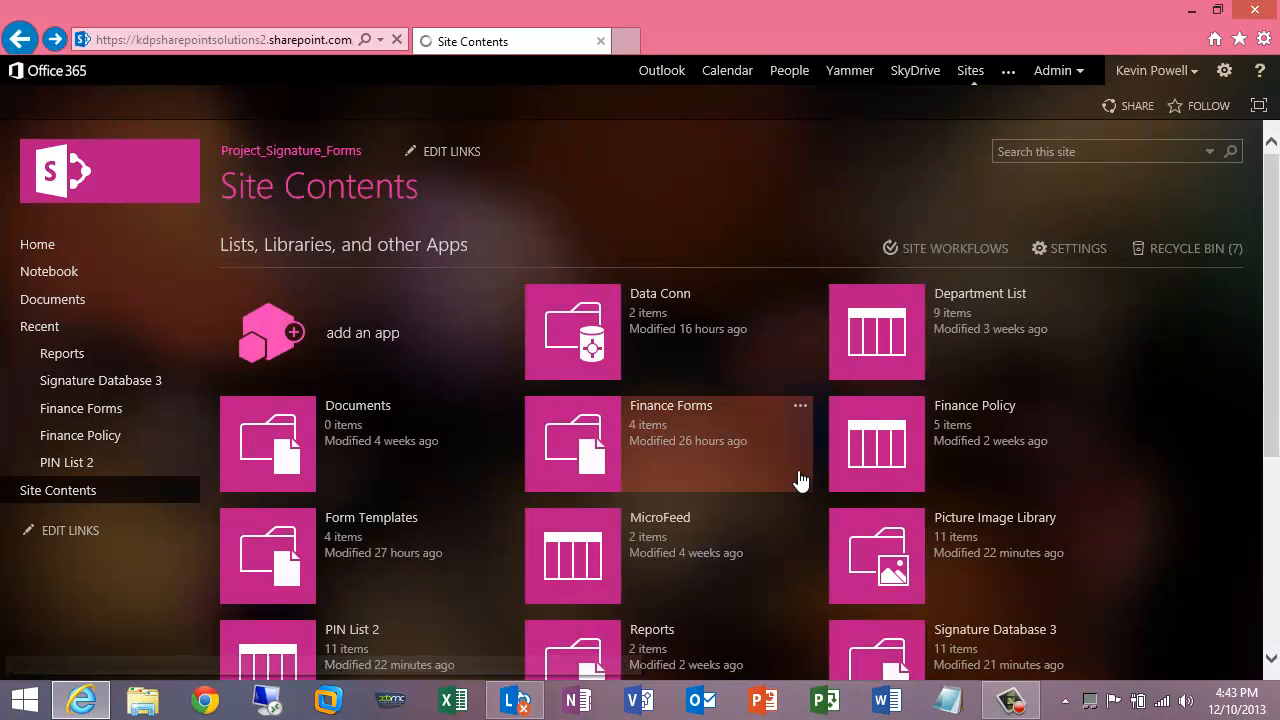
pyautogui.click(901, 420)
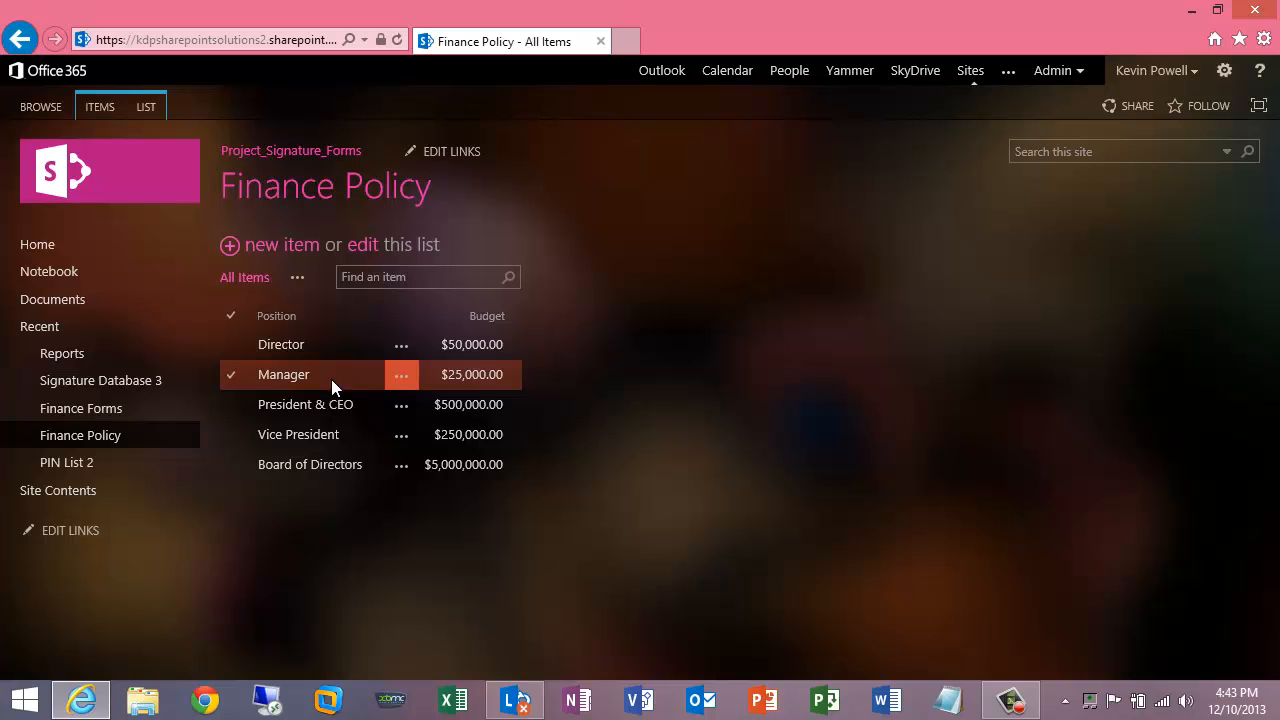
pyautogui.click(18, 42)
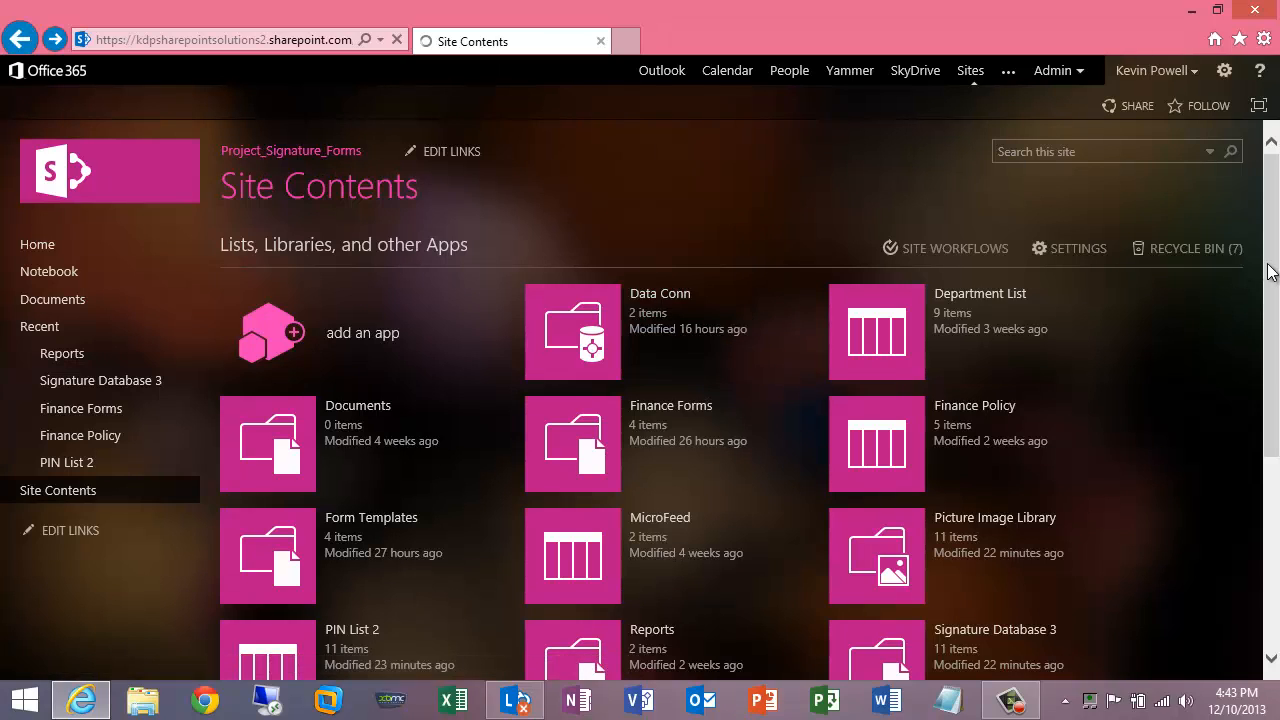
# - Open the Signature Database 3 library and create a new SignatureForm document from its Files commands
pyautogui.moveTo(1268, 272); pyautogui.dragTo(1268, 394)
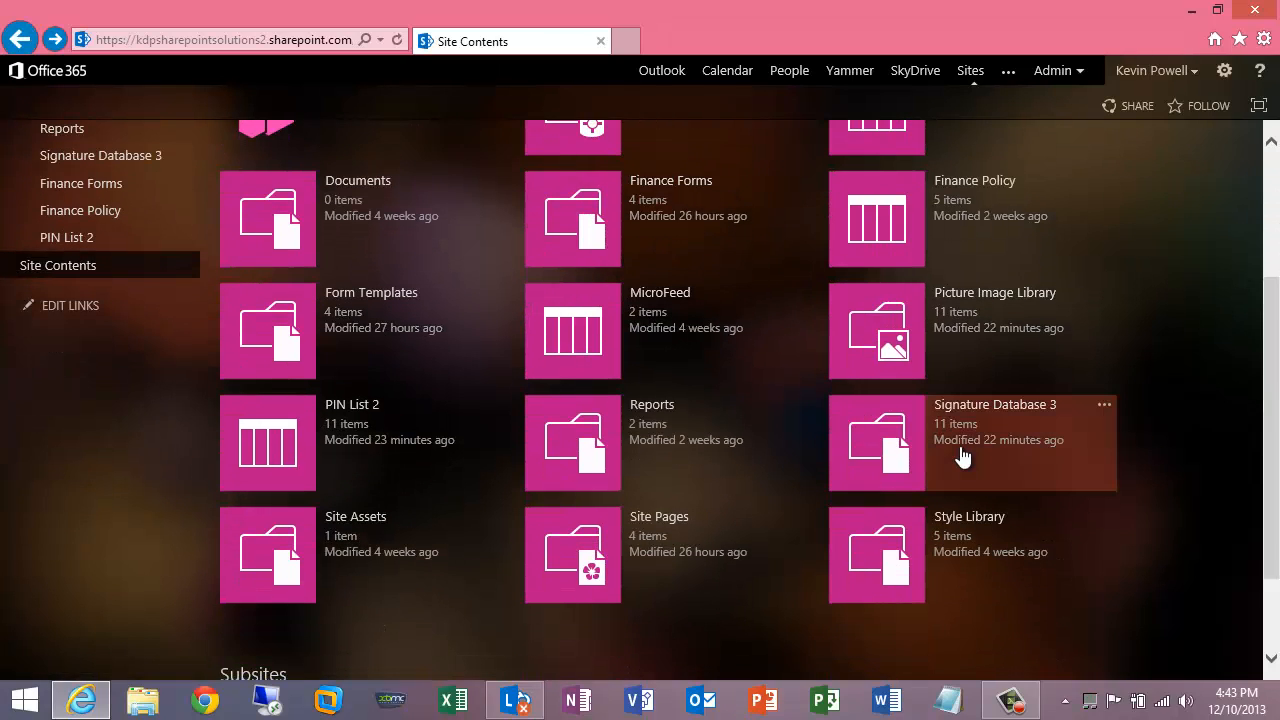
pyautogui.click(881, 440)
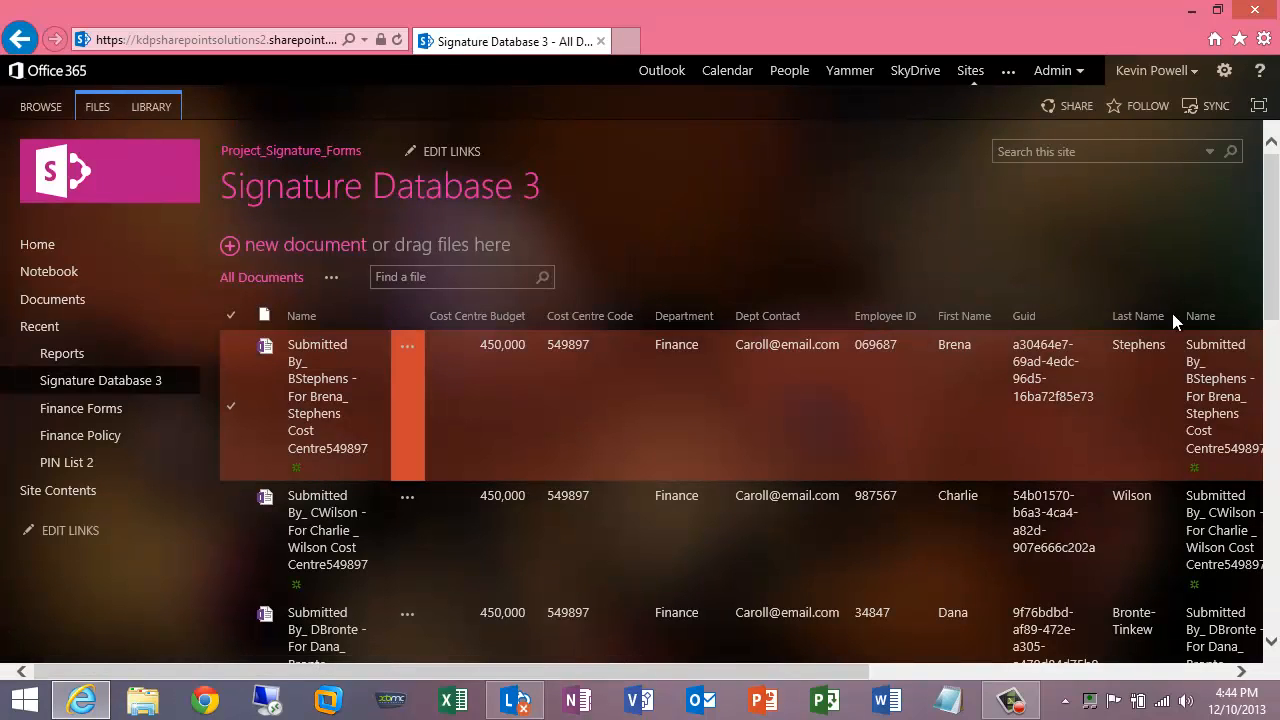
pyautogui.moveTo(1270, 263)
pyautogui.mouseDown()
pyautogui.moveTo(1277, 531)
pyautogui.moveTo(1276, 240)
pyautogui.mouseUp()
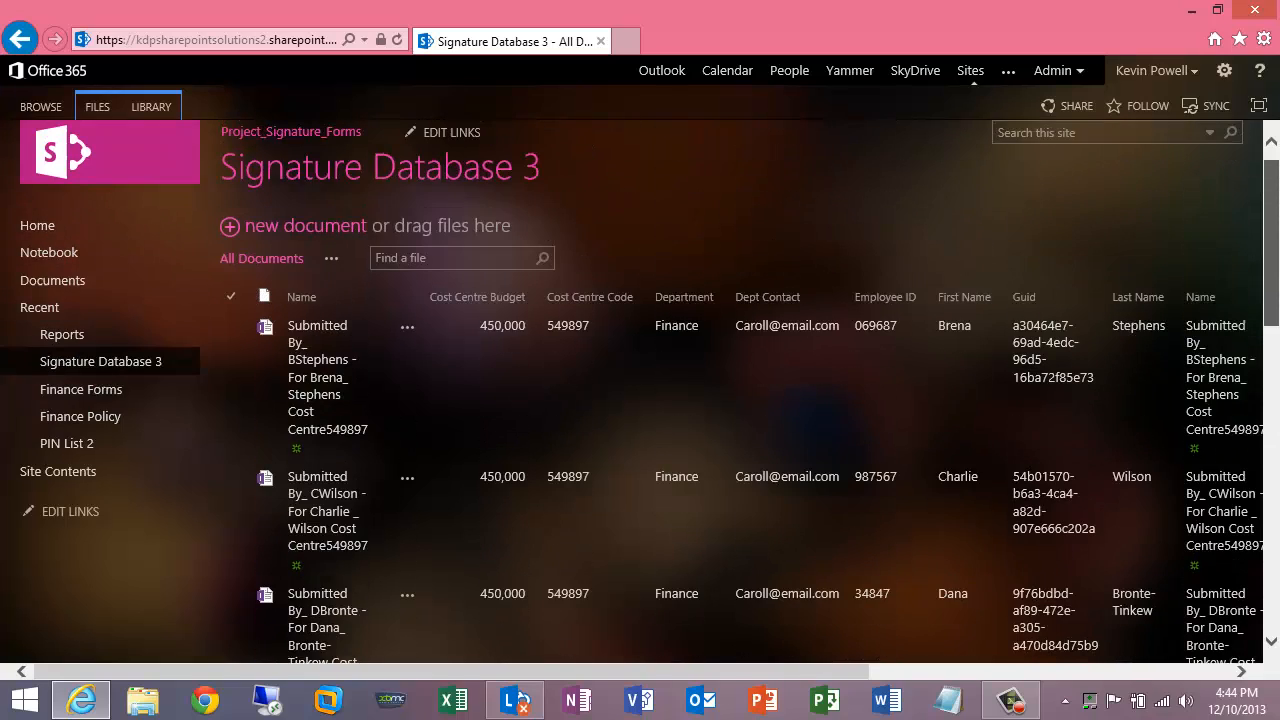
pyautogui.click(93, 112)
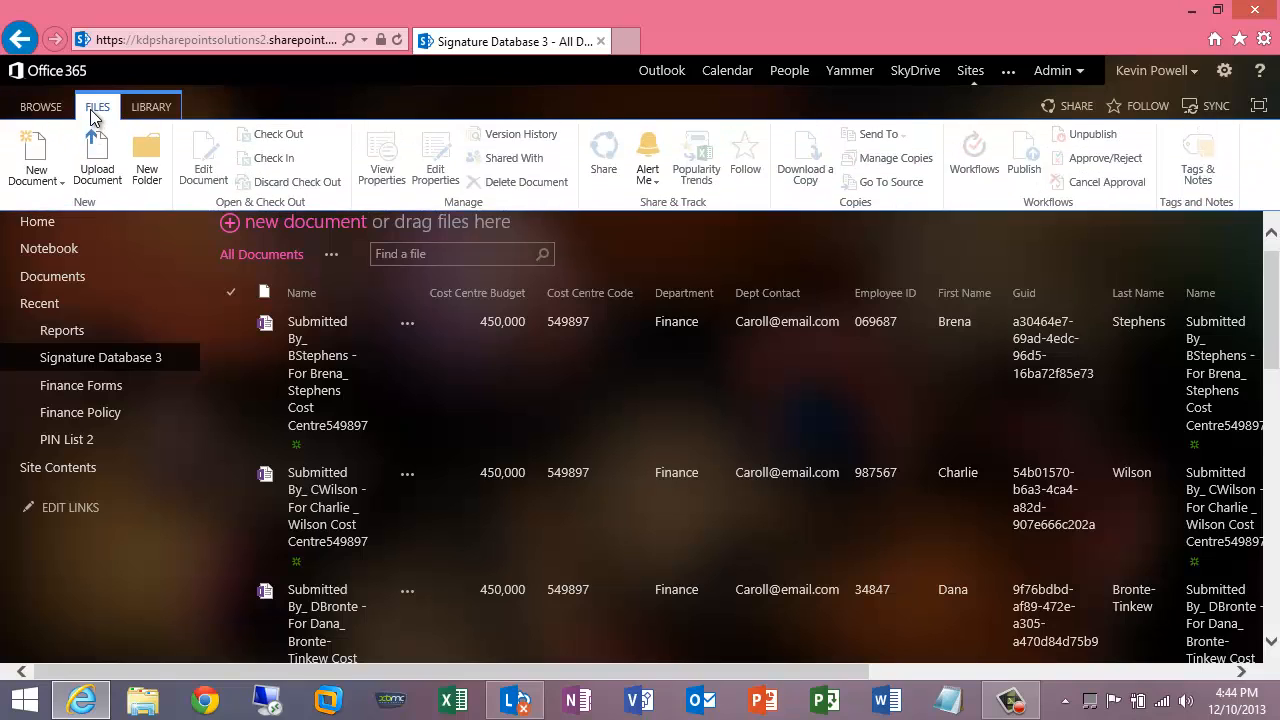
pyautogui.click(36, 176)
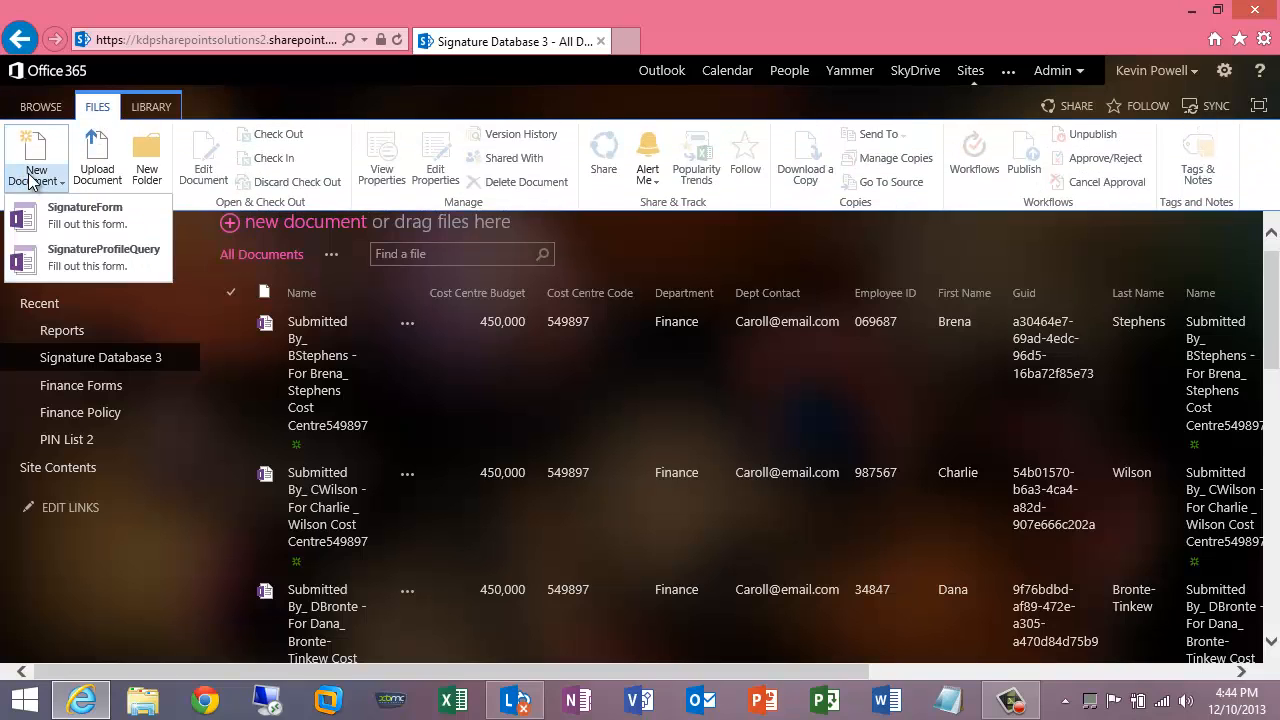
pyautogui.click(43, 222)
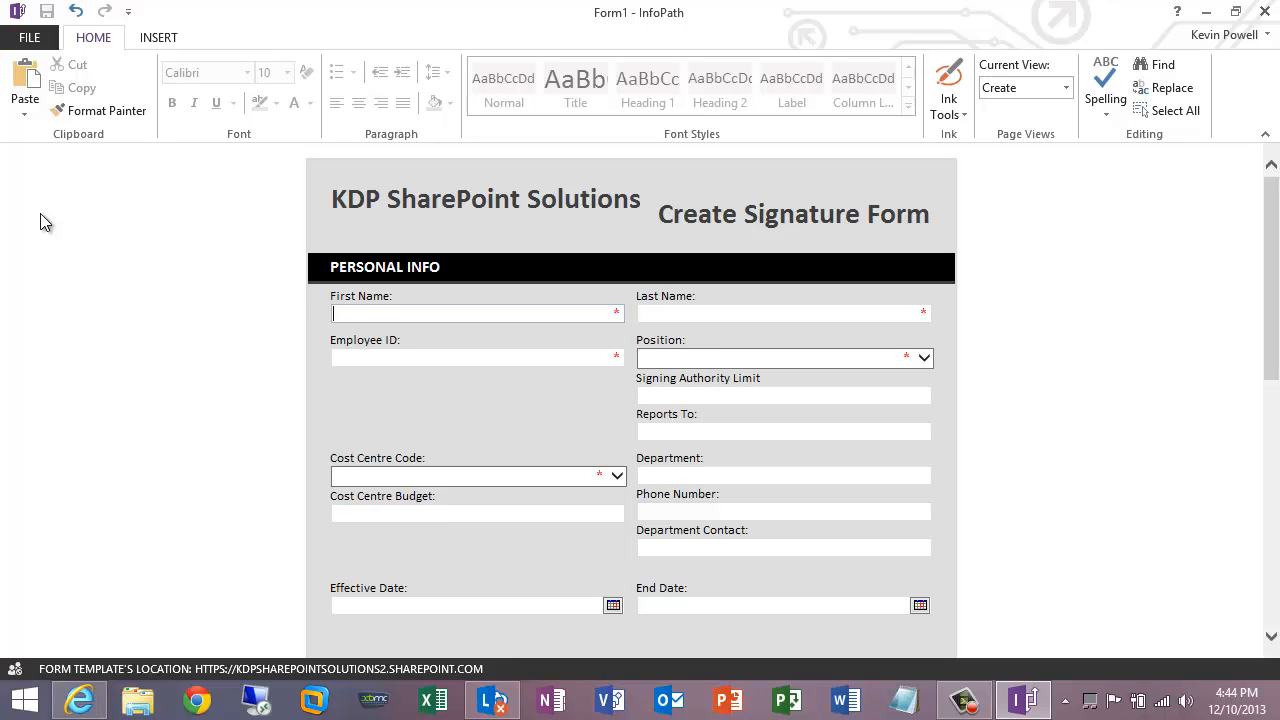
# - Enter the employee's first name, last name and employee ID on the form
pyautogui.click(473, 316)
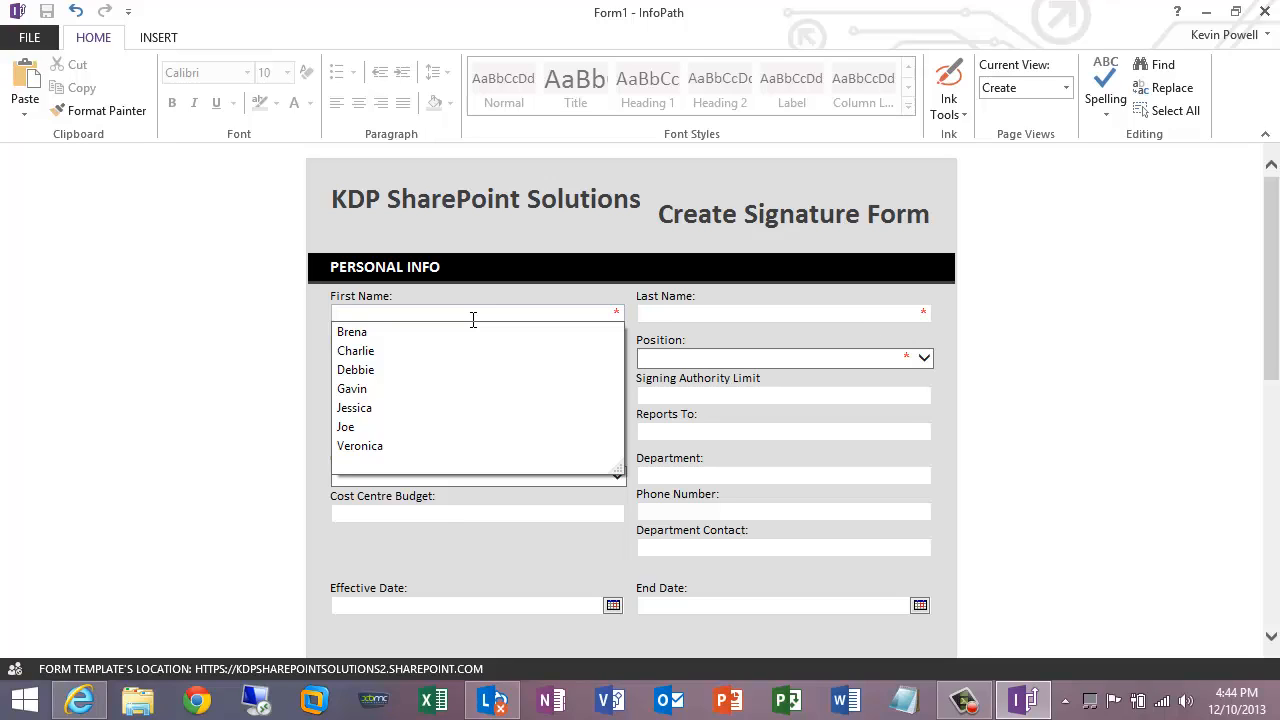
pyautogui.write('yol')
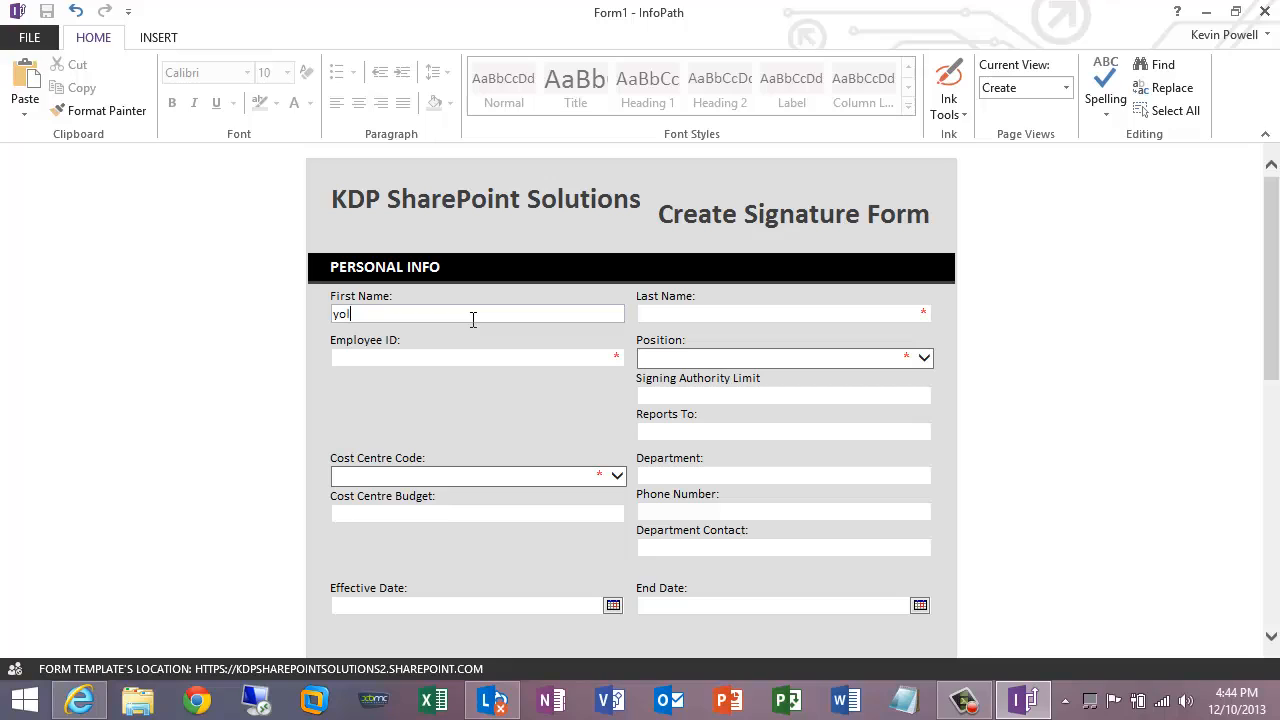
pyautogui.press('Tab')
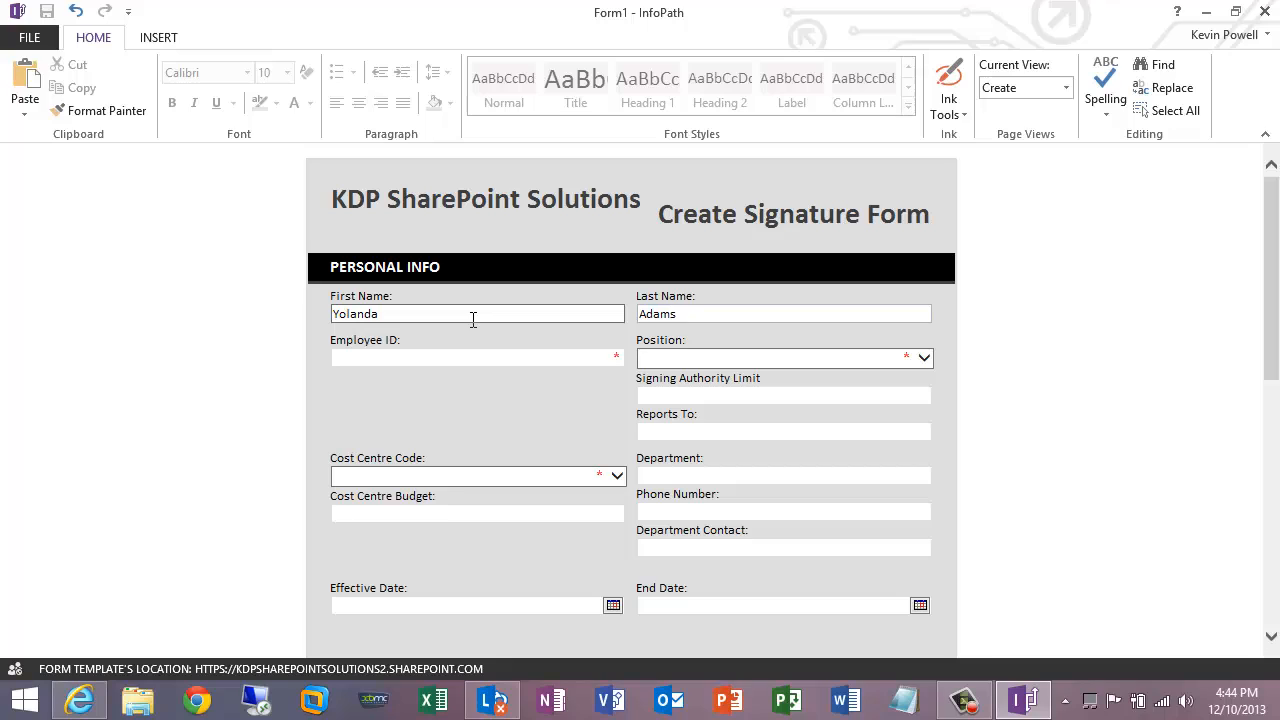
pyautogui.press('Tab')
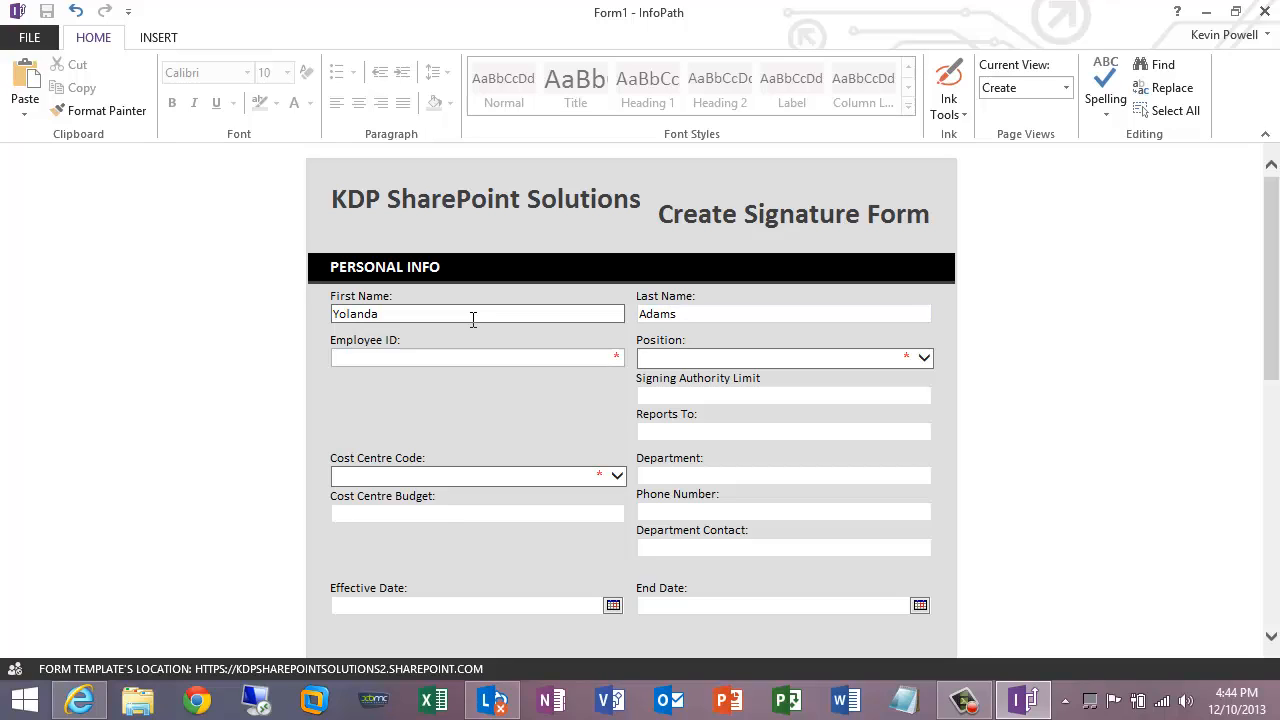
pyautogui.write('838477')
# - Set Position to Board of Directors and Cost Centre Code to 48578
pyautogui.press('Tab')
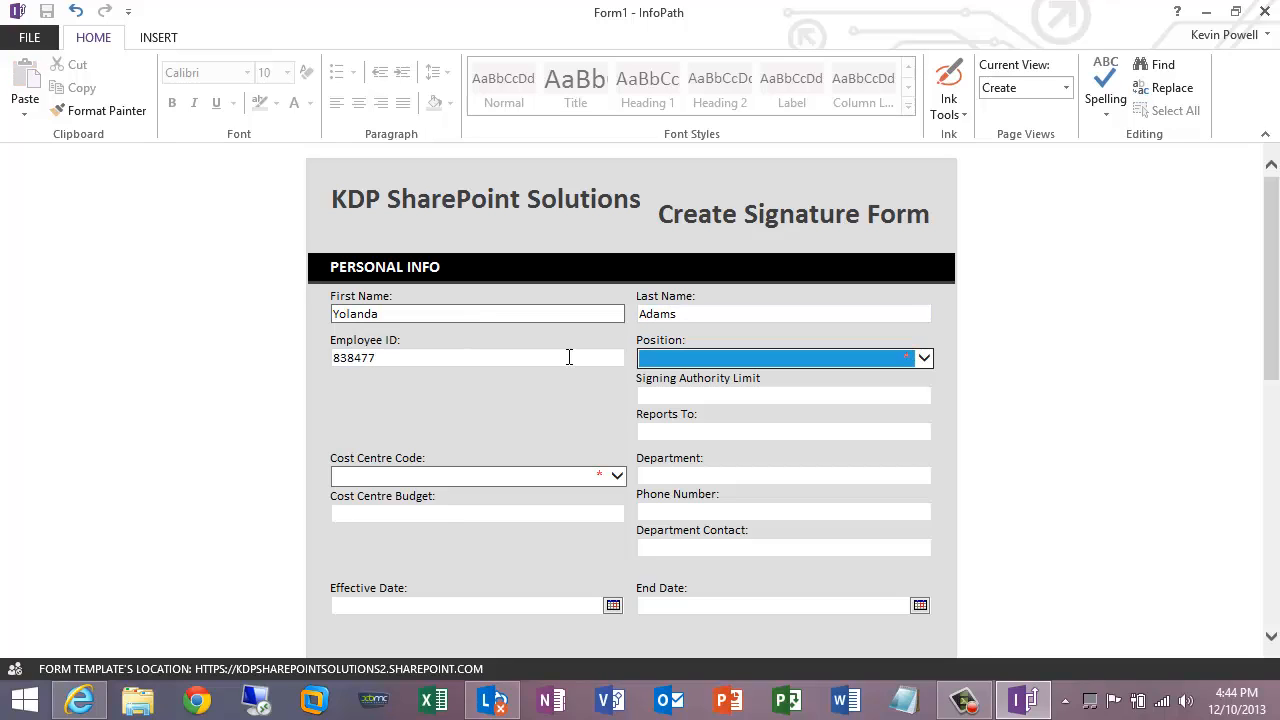
pyautogui.click(924, 360)
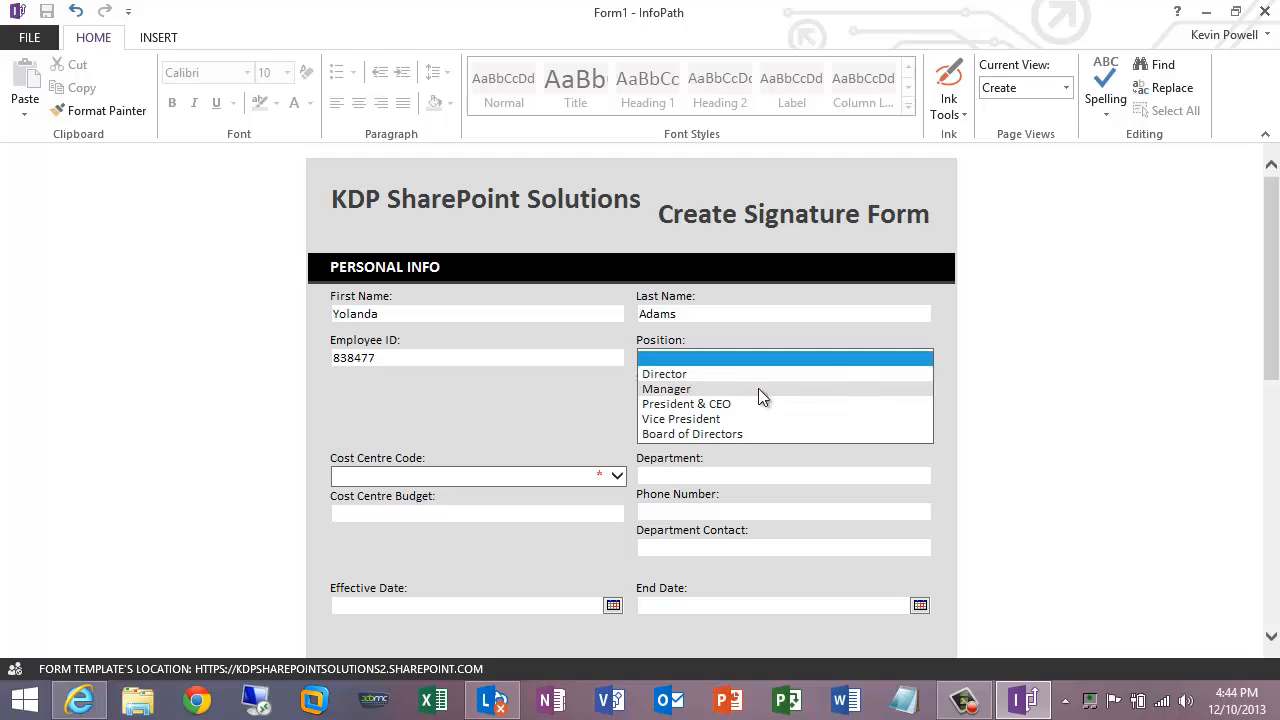
pyautogui.click(714, 434)
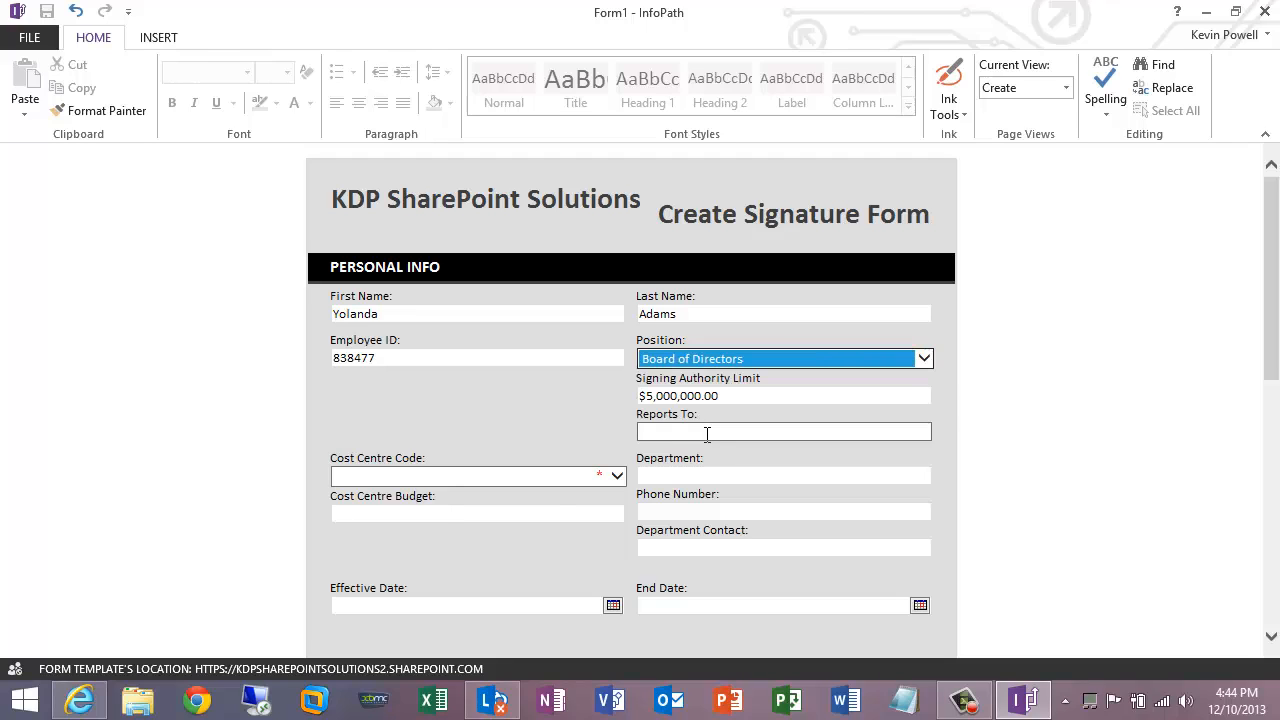
pyautogui.click(549, 478)
pyautogui.click(482, 565)
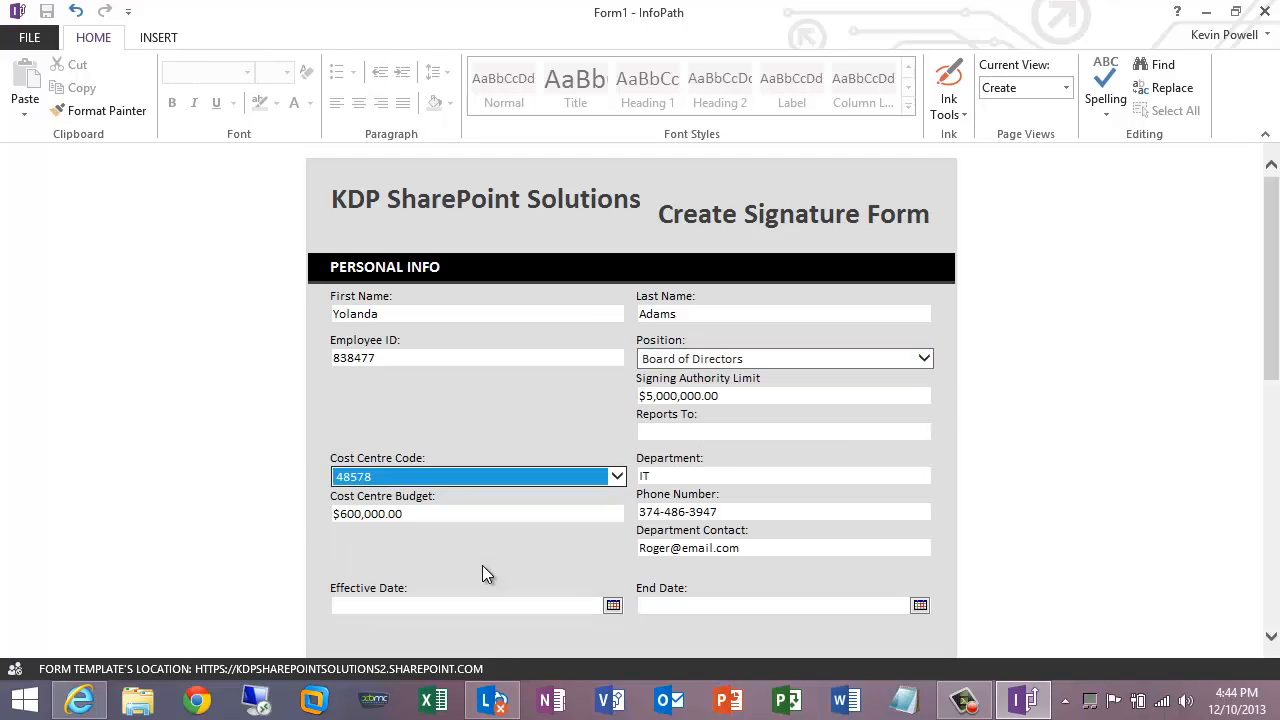
pyautogui.moveTo(1262, 274)
pyautogui.mouseDown()
pyautogui.moveTo(1275, 406)
pyautogui.moveTo(1276, 306)
pyautogui.mouseUp()
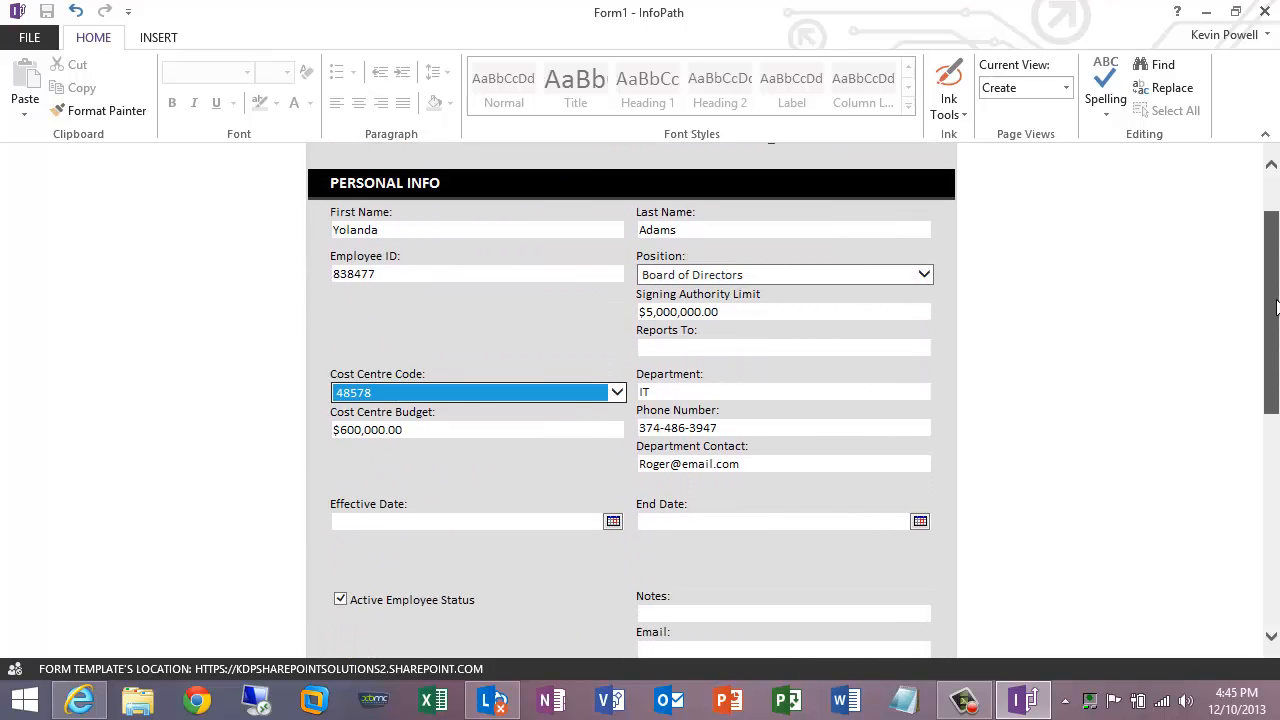
# - Enter the employee's user name in the Signature PIN section, skipping the PIN fields
pyautogui.moveTo(1276, 307); pyautogui.dragTo(1276, 407)
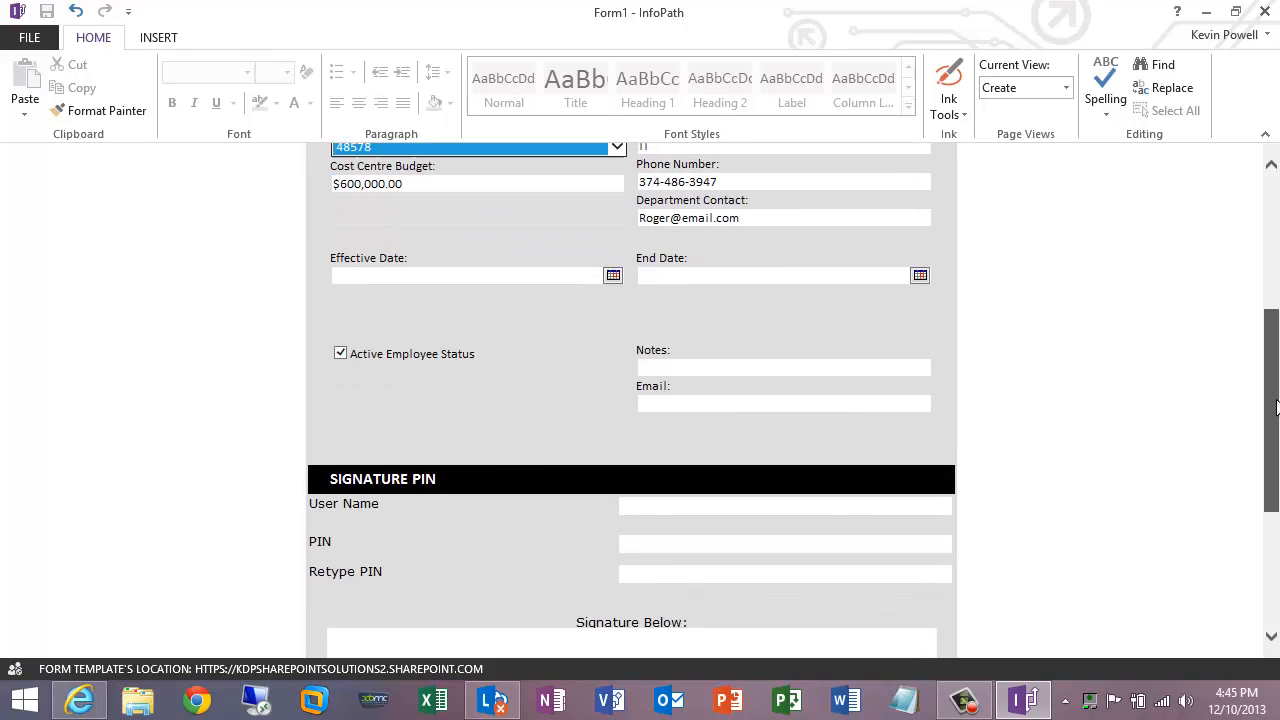
pyautogui.click(755, 508)
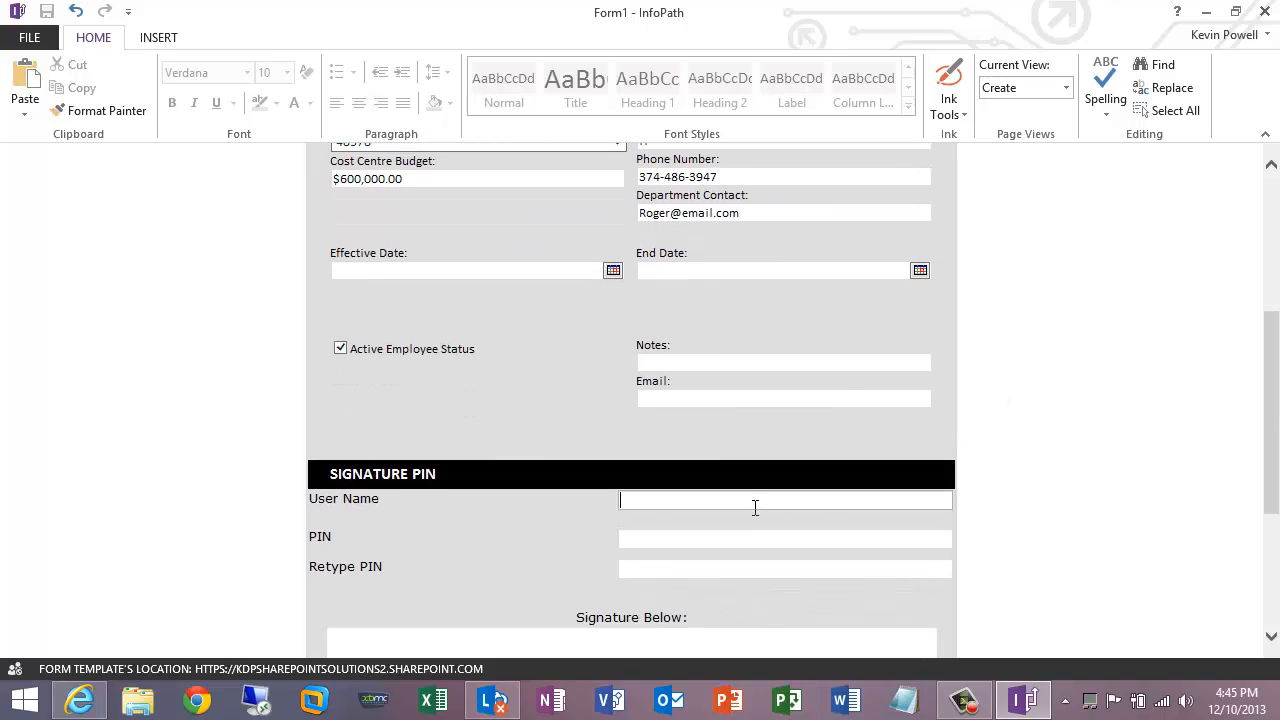
pyautogui.press('Tab')
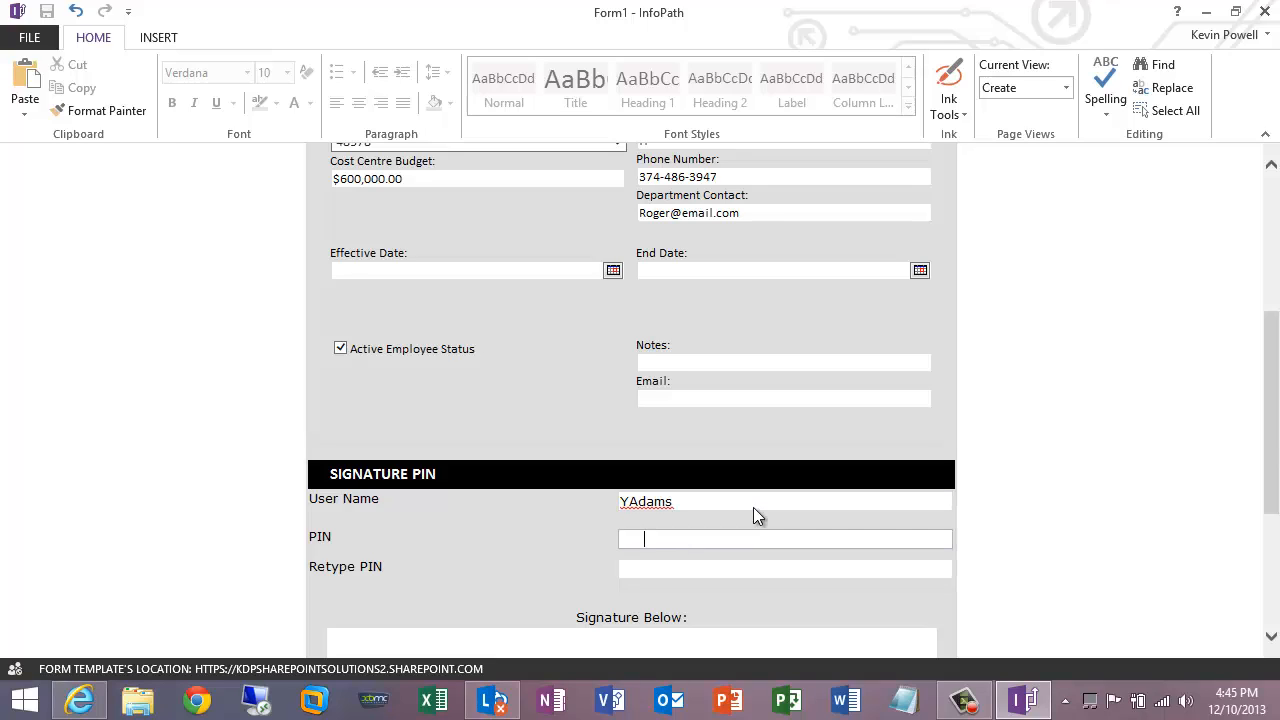
pyautogui.press('Tab')
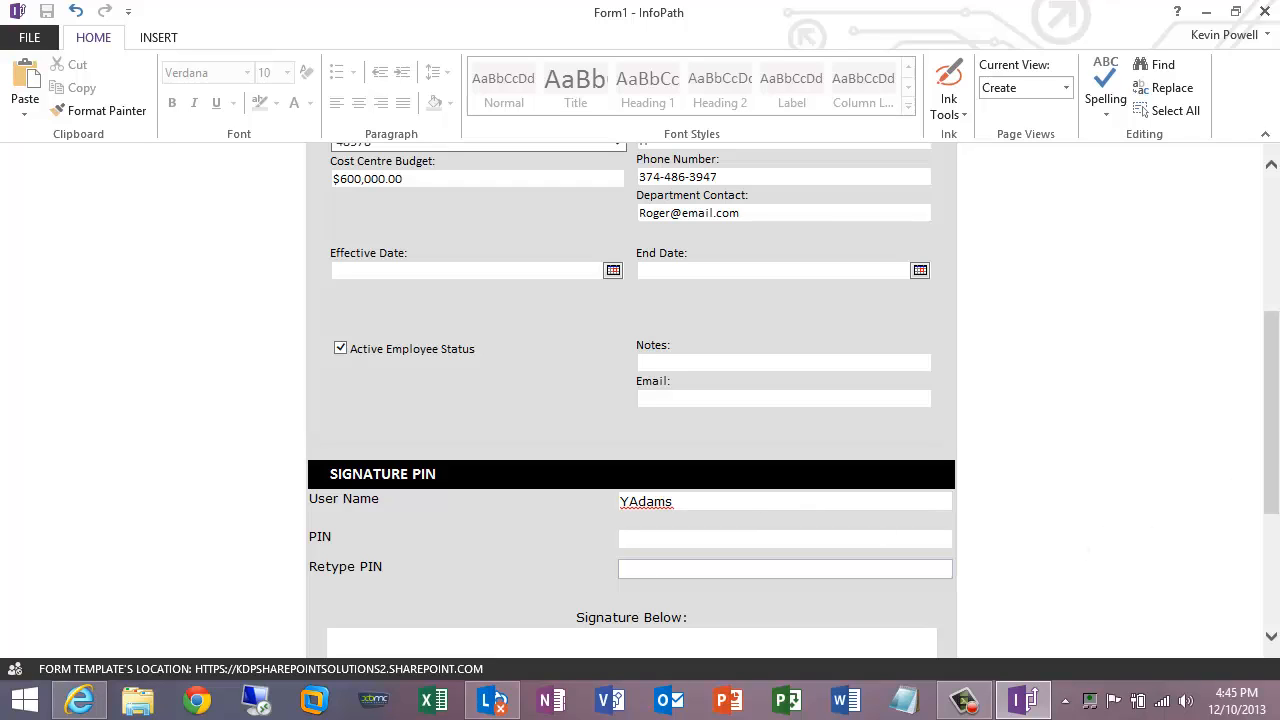
pyautogui.moveTo(1276, 426); pyautogui.dragTo(1275, 550)
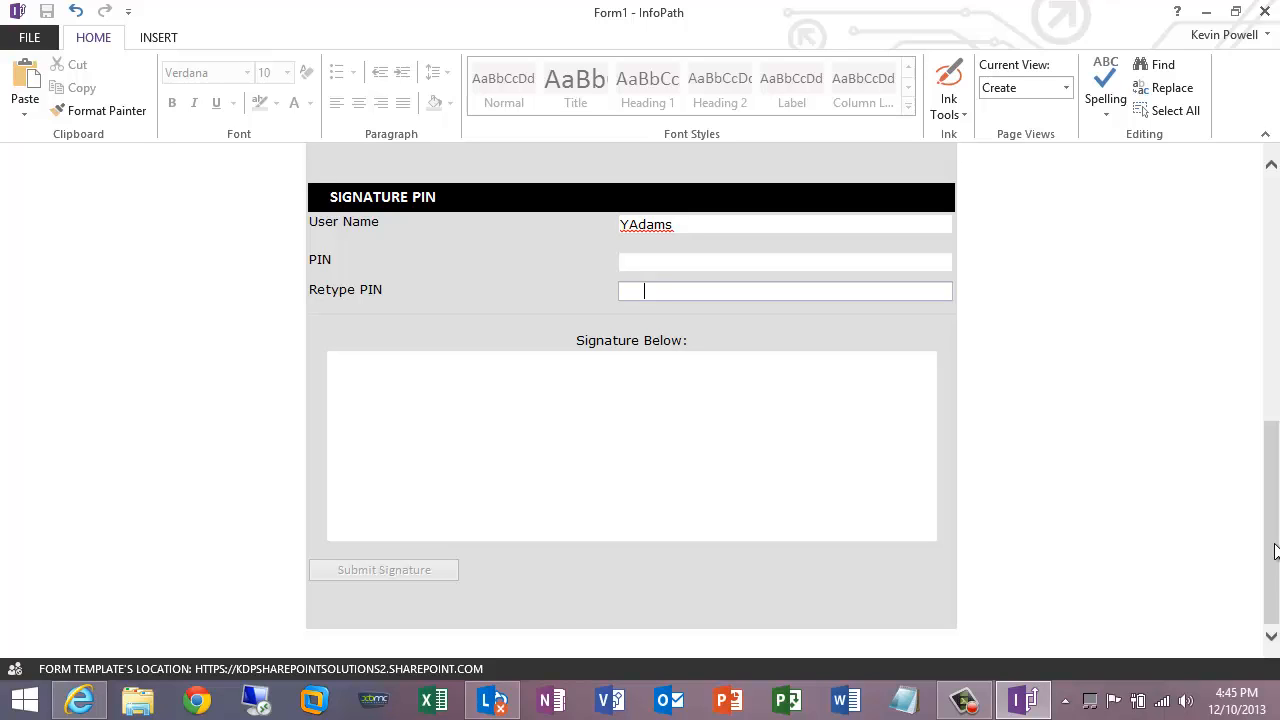
pyautogui.moveTo(1271, 557)
pyautogui.mouseDown()
pyautogui.moveTo(1263, 323)
pyautogui.moveTo(1277, 598)
pyautogui.mouseUp()
# - Choose a thicker ink line weight from Ink Tools
pyautogui.click(958, 101)
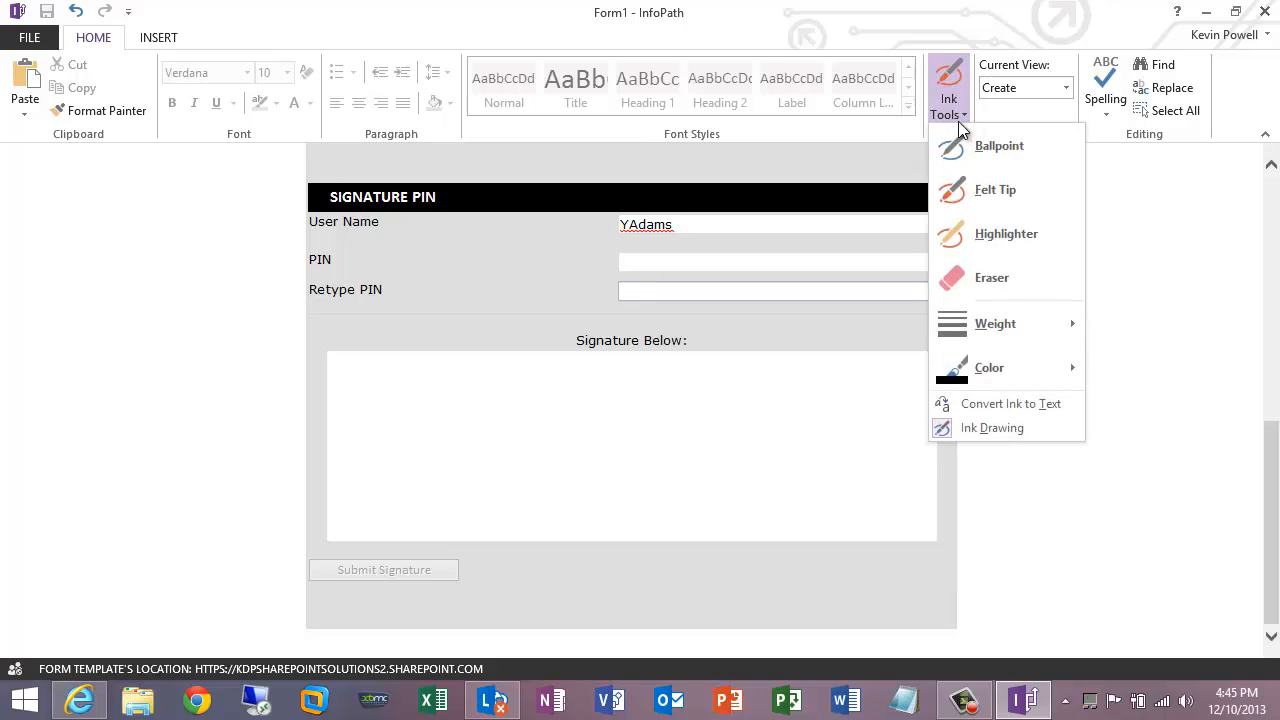
pyautogui.moveTo(1038, 334)
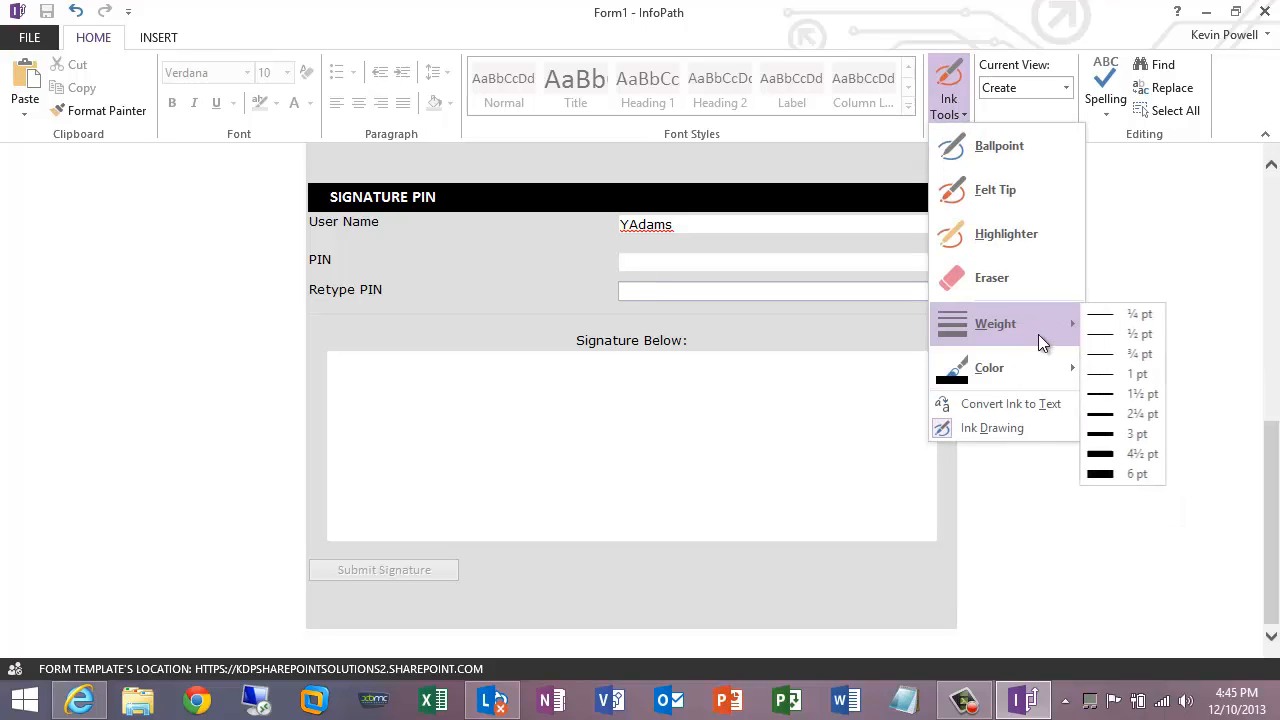
pyautogui.click(1131, 412)
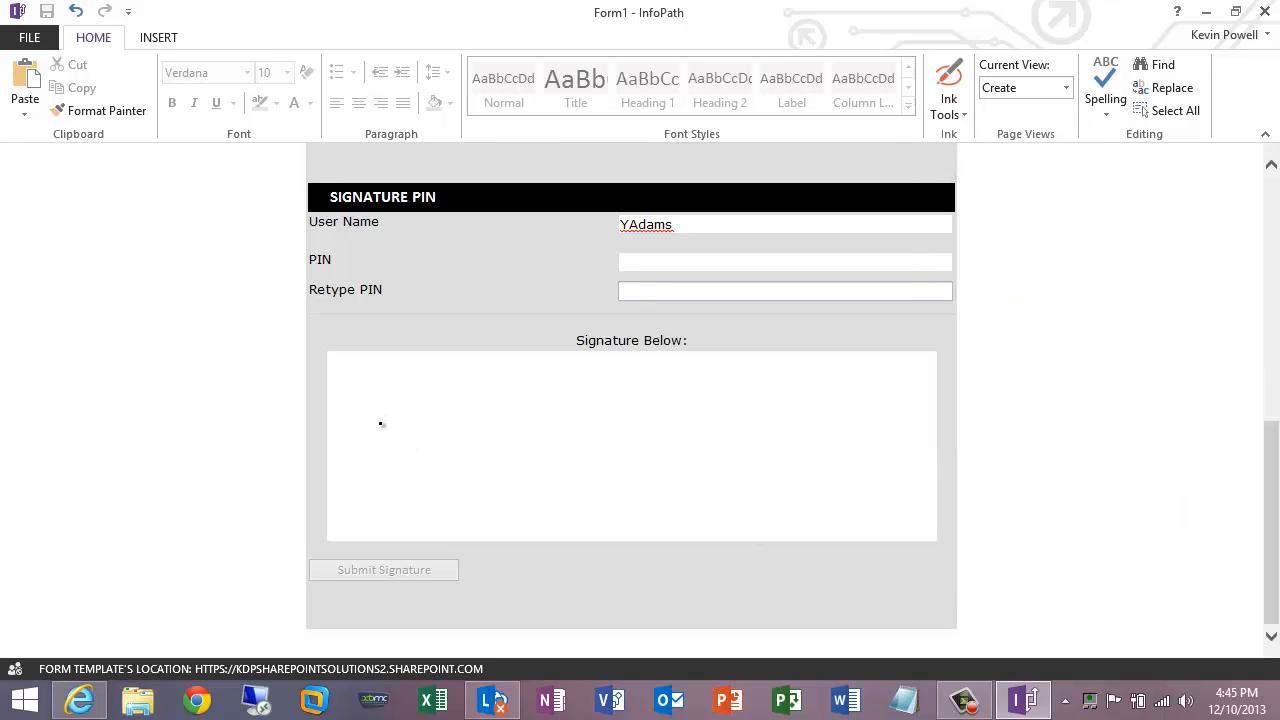
# - Handwrite the employee's first name and surname in ink inside the Signature Below box
pyautogui.moveTo(381, 427)
pyautogui.mouseDown()
pyautogui.moveTo(366, 422)
pyautogui.moveTo(412, 401)
pyautogui.moveTo(414, 431)
pyautogui.moveTo(457, 413)
pyautogui.moveTo(395, 482)
pyautogui.mouseUp()
pyautogui.moveTo(466, 418)
pyautogui.mouseDown()
pyautogui.moveTo(536, 460)
pyautogui.moveTo(568, 447)
pyautogui.moveTo(593, 481)
pyautogui.mouseUp()
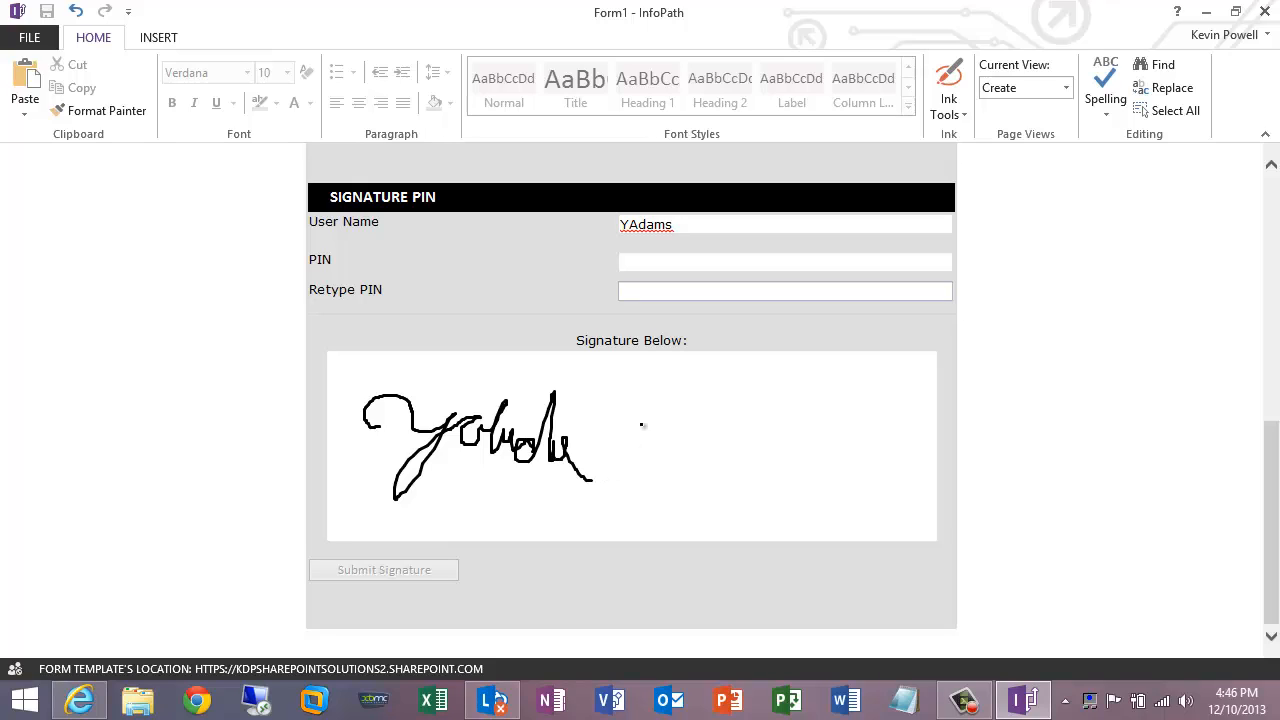
pyautogui.moveTo(645, 426)
pyautogui.mouseDown()
pyautogui.moveTo(634, 462)
pyautogui.moveTo(698, 436)
pyautogui.moveTo(705, 400)
pyautogui.moveTo(705, 468)
pyautogui.moveTo(740, 448)
pyautogui.moveTo(744, 470)
pyautogui.moveTo(840, 498)
pyautogui.moveTo(871, 493)
pyautogui.mouseUp()
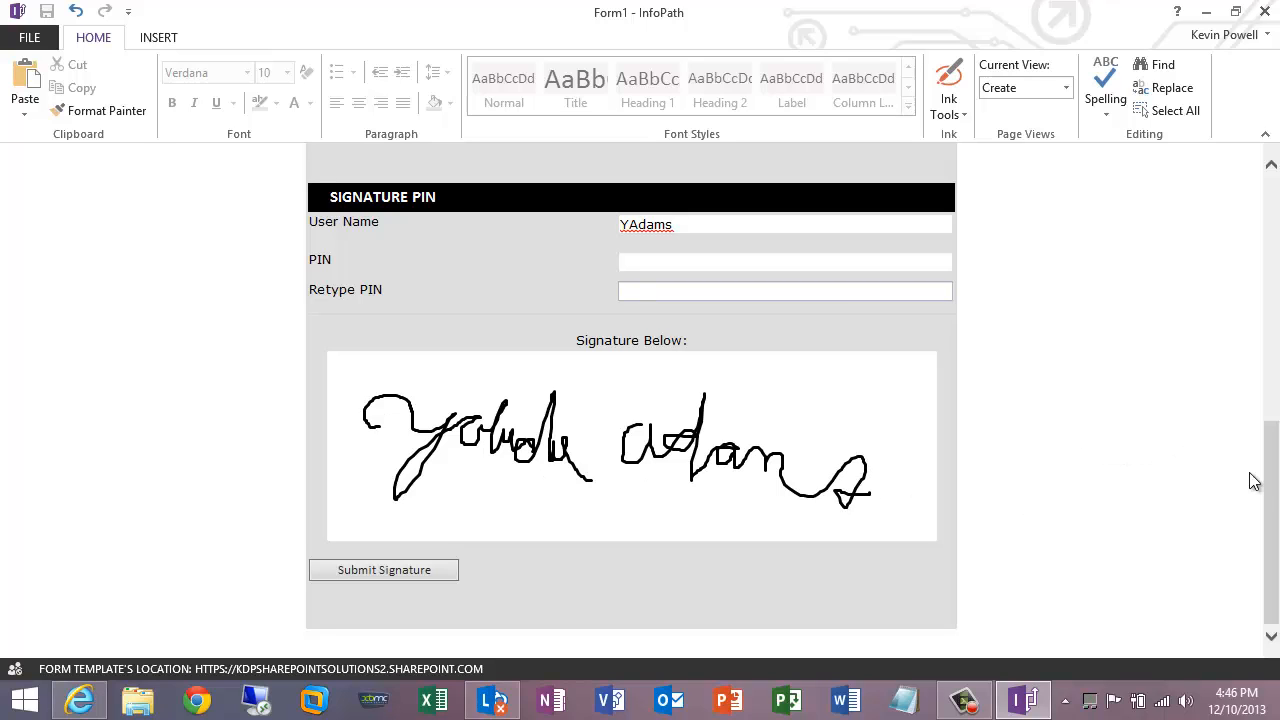
pyautogui.moveTo(1272, 470)
pyautogui.mouseDown()
pyautogui.moveTo(1272, 250)
pyautogui.moveTo(1266, 550)
pyautogui.mouseUp()
# - Submit the signature, check the creation confirmation, and close the form
pyautogui.click(369, 569)
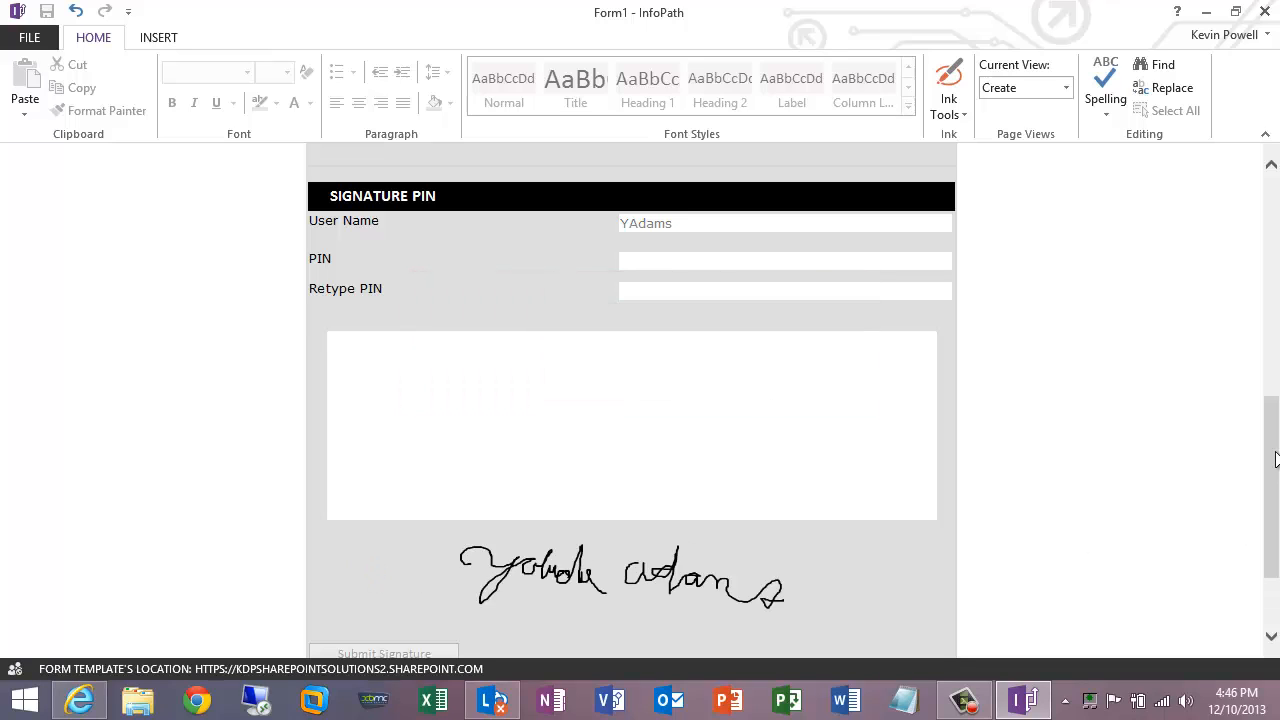
pyautogui.moveTo(1275, 486); pyautogui.dragTo(1274, 556)
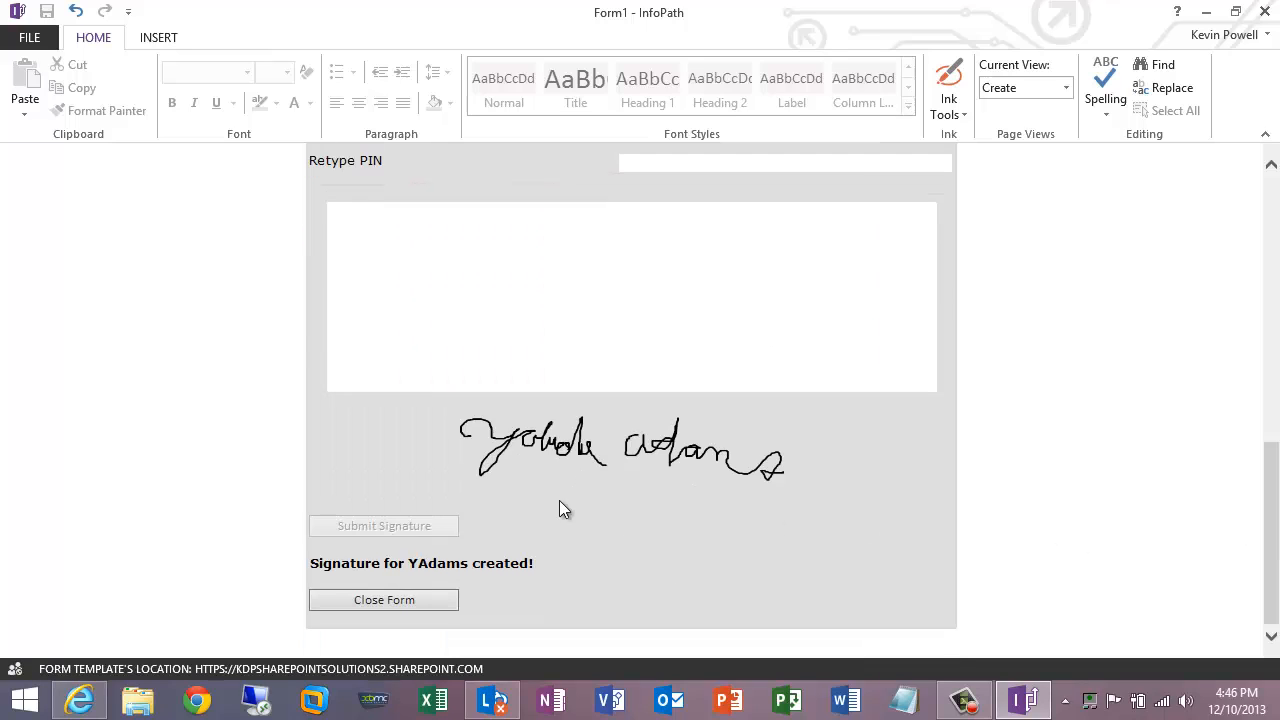
pyautogui.click(375, 598)
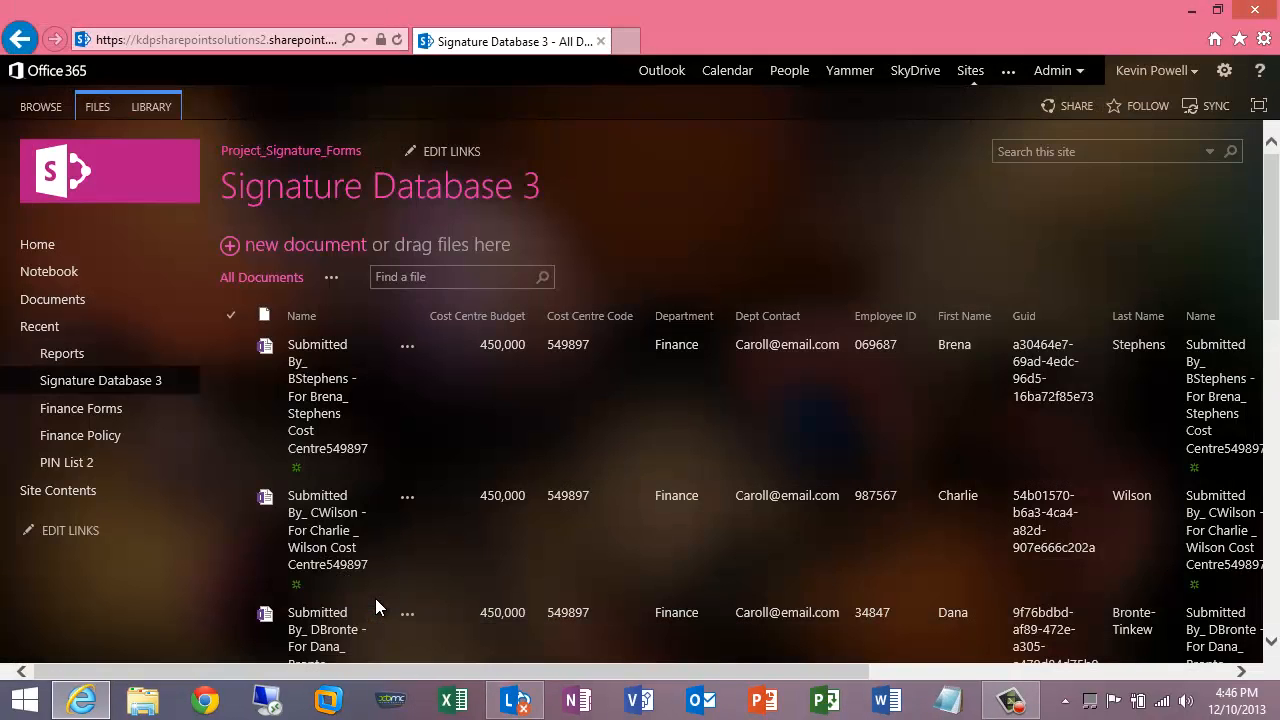
# - Refresh Signature Database 3 and locate the new signature entry at the end of the list
pyautogui.click(397, 40)
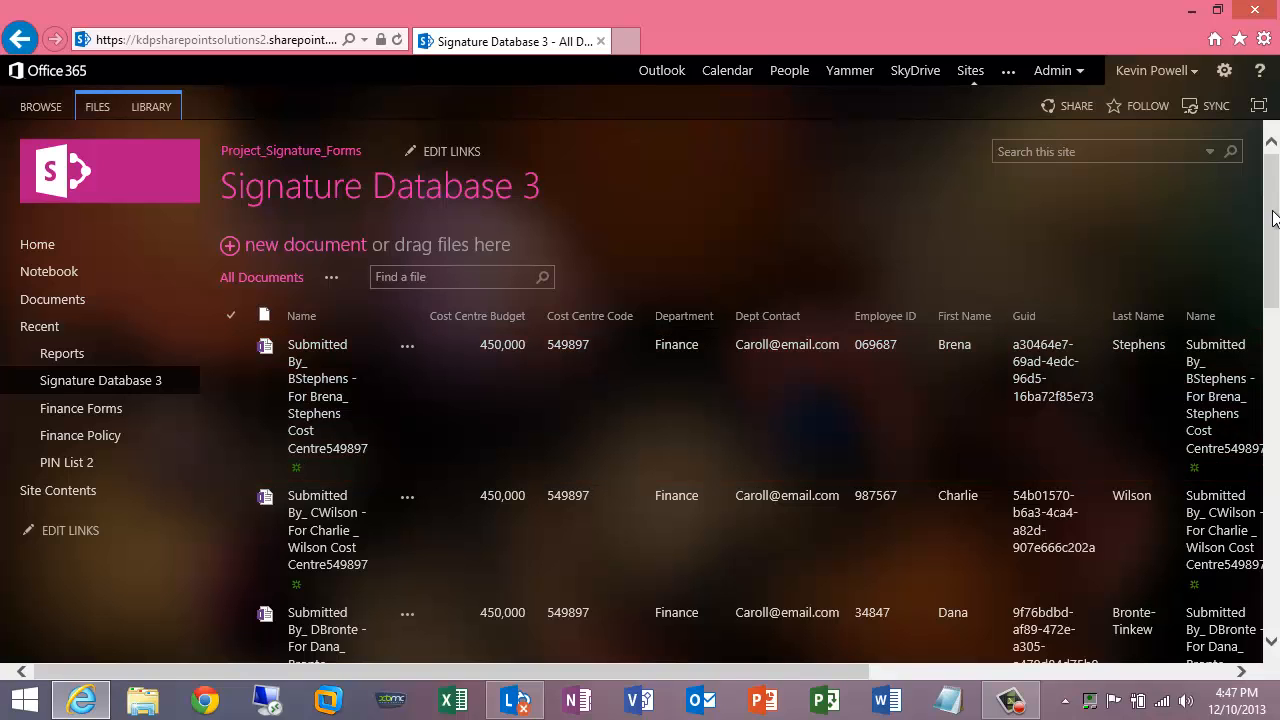
pyautogui.moveTo(1273, 212); pyautogui.dragTo(1274, 560)
pyautogui.click(620, 583)
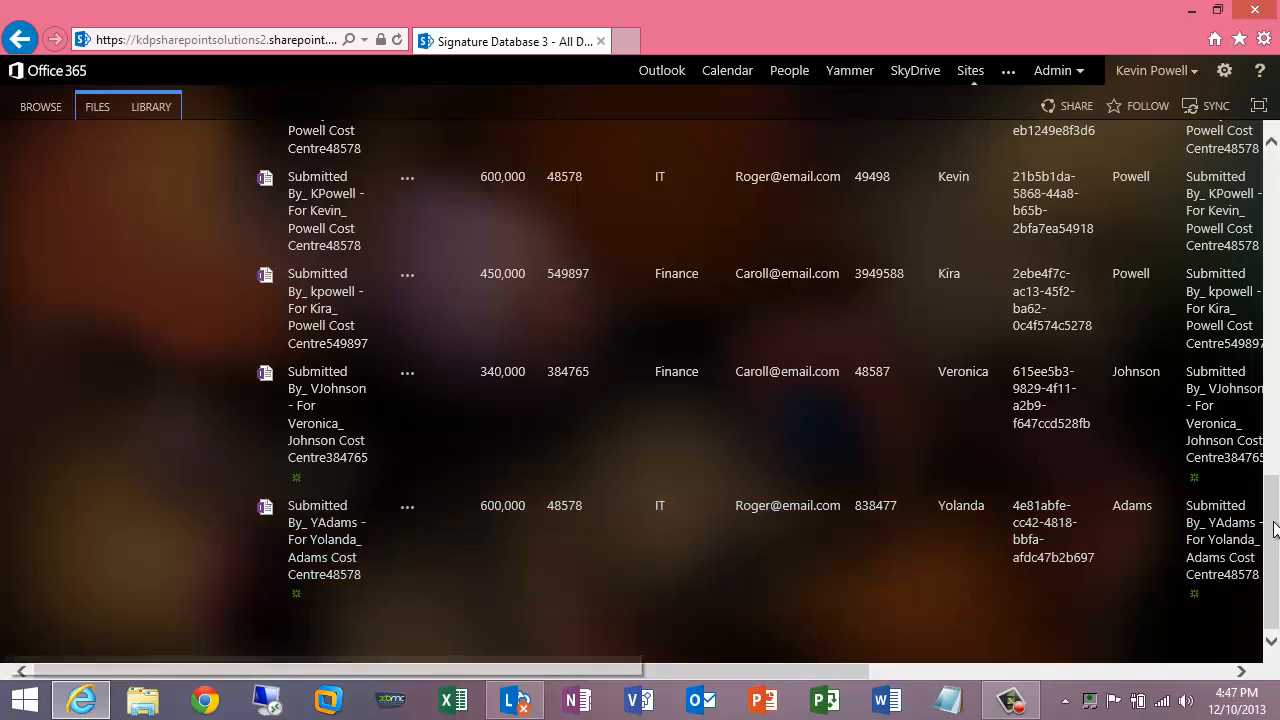
pyautogui.moveTo(1275, 482)
pyautogui.mouseDown()
pyautogui.moveTo(1277, 205)
pyautogui.moveTo(1276, 536)
pyautogui.mouseUp()
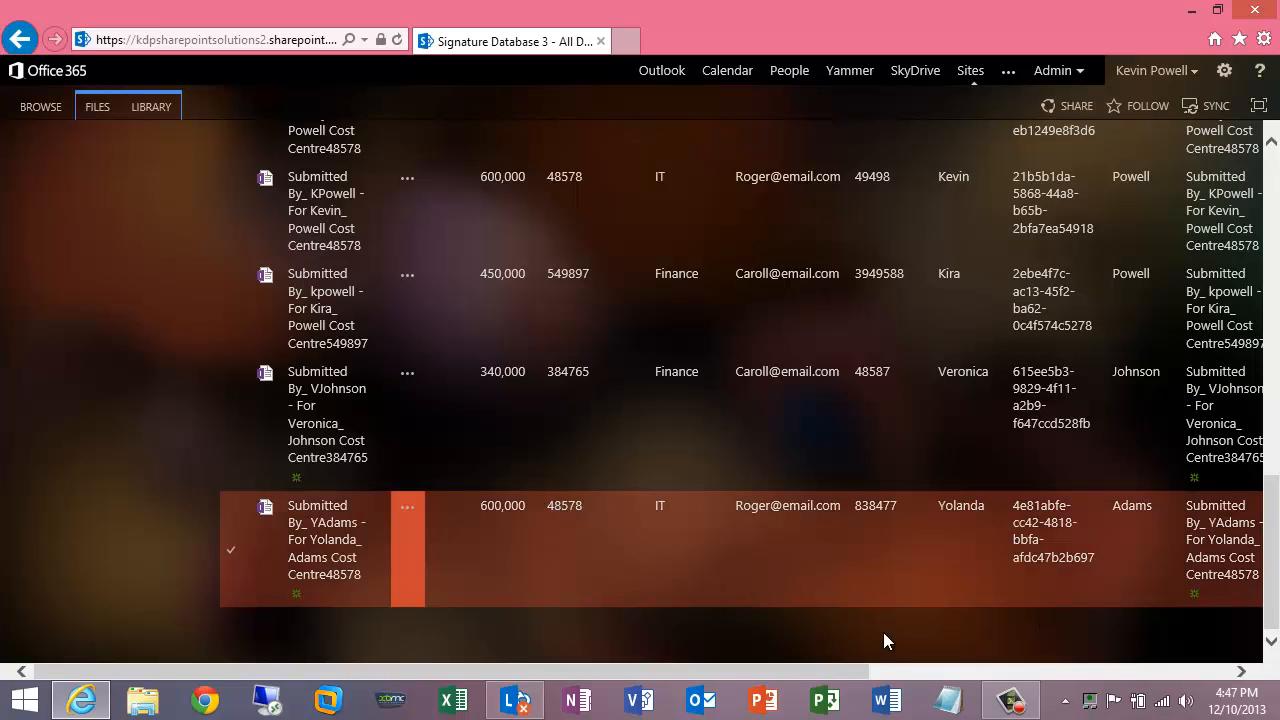
pyautogui.moveTo(857, 671)
pyautogui.mouseDown()
pyautogui.moveTo(1252, 684)
pyautogui.moveTo(1048, 650)
pyautogui.moveTo(850, 668)
pyautogui.mouseUp()
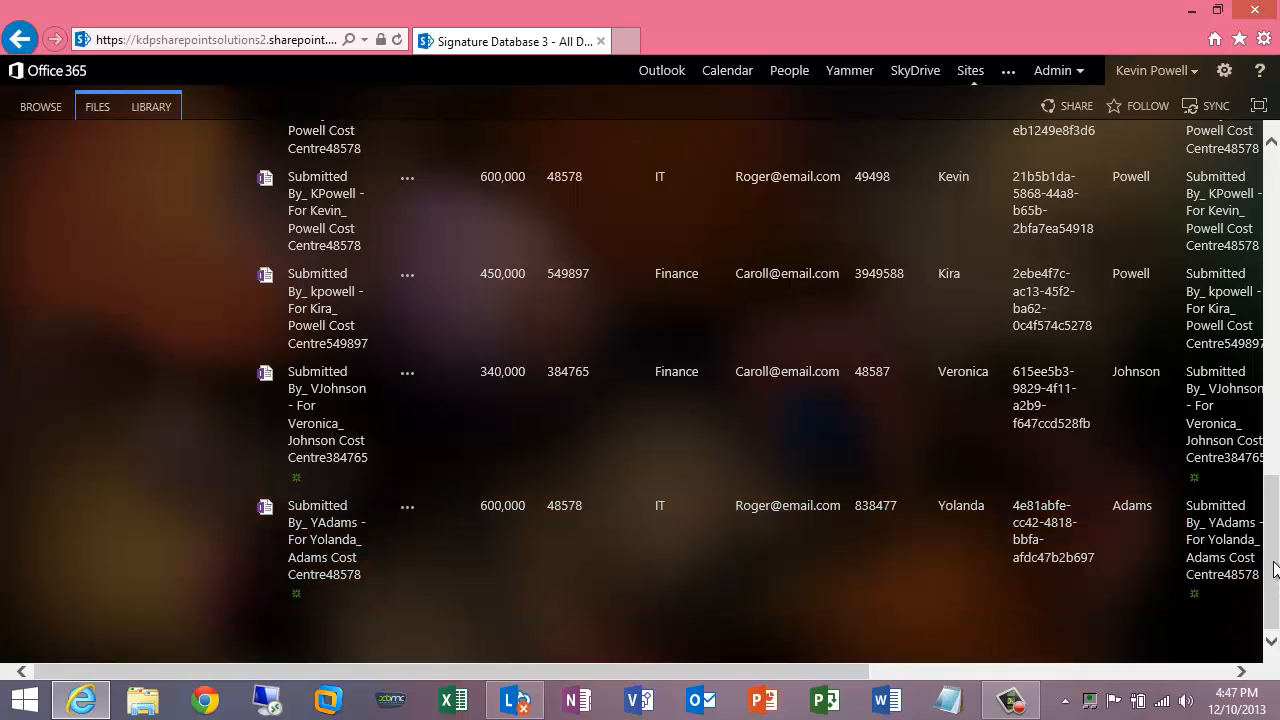
pyautogui.click(1275, 418)
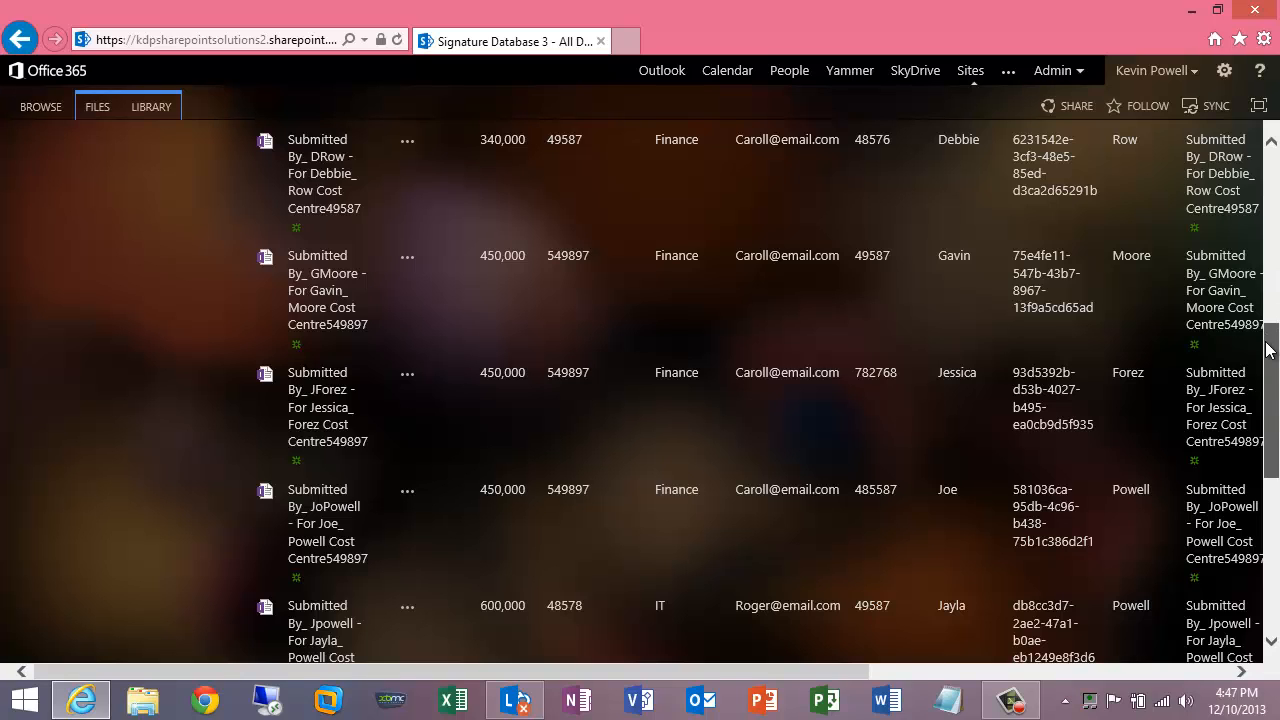
pyautogui.scroll(-4, 1228, 240)
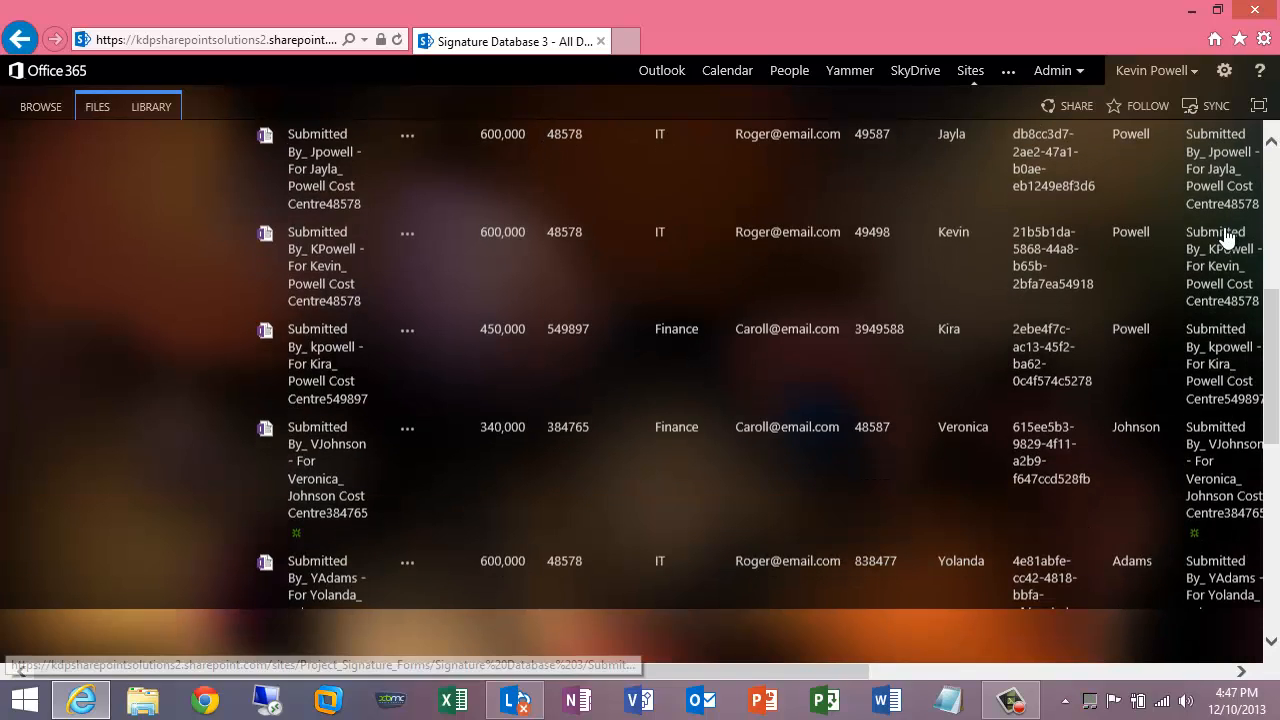
pyautogui.scroll(5, 1236, 254)
pyautogui.moveTo(1270, 298); pyautogui.dragTo(1275, 170)
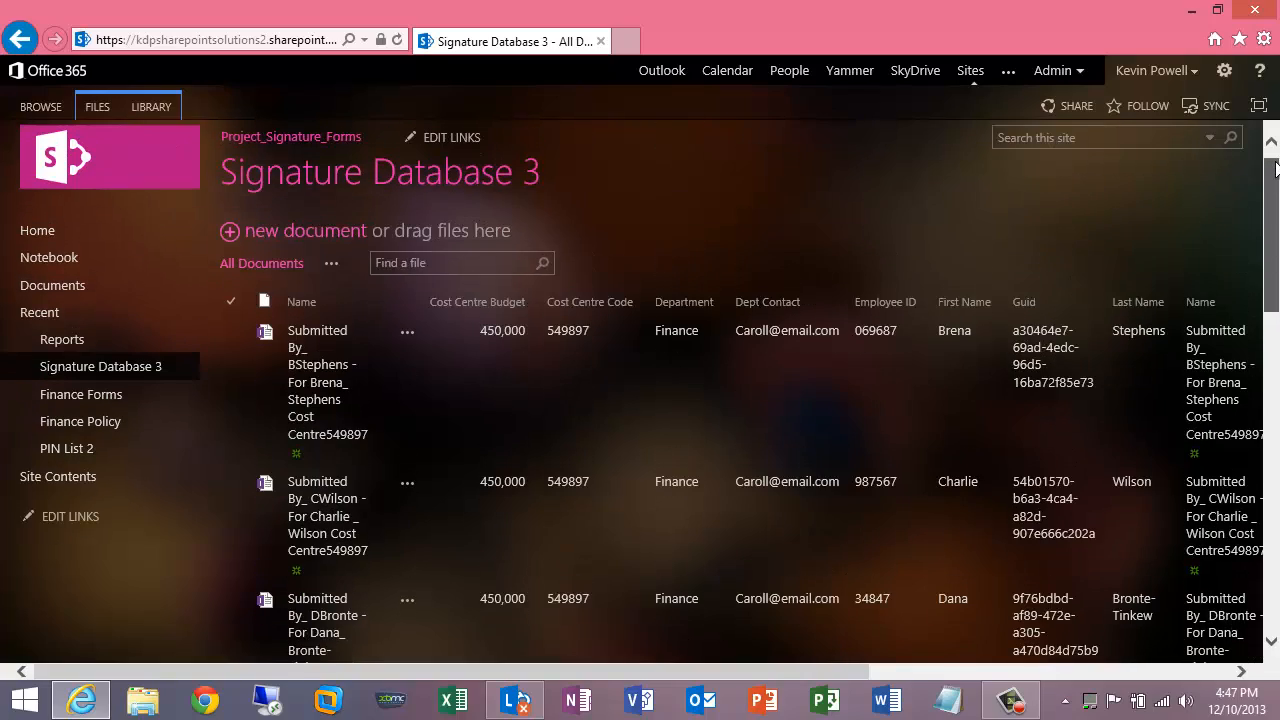
pyautogui.moveTo(1275, 170); pyautogui.dragTo(1275, 500)
pyautogui.click(1020, 515)
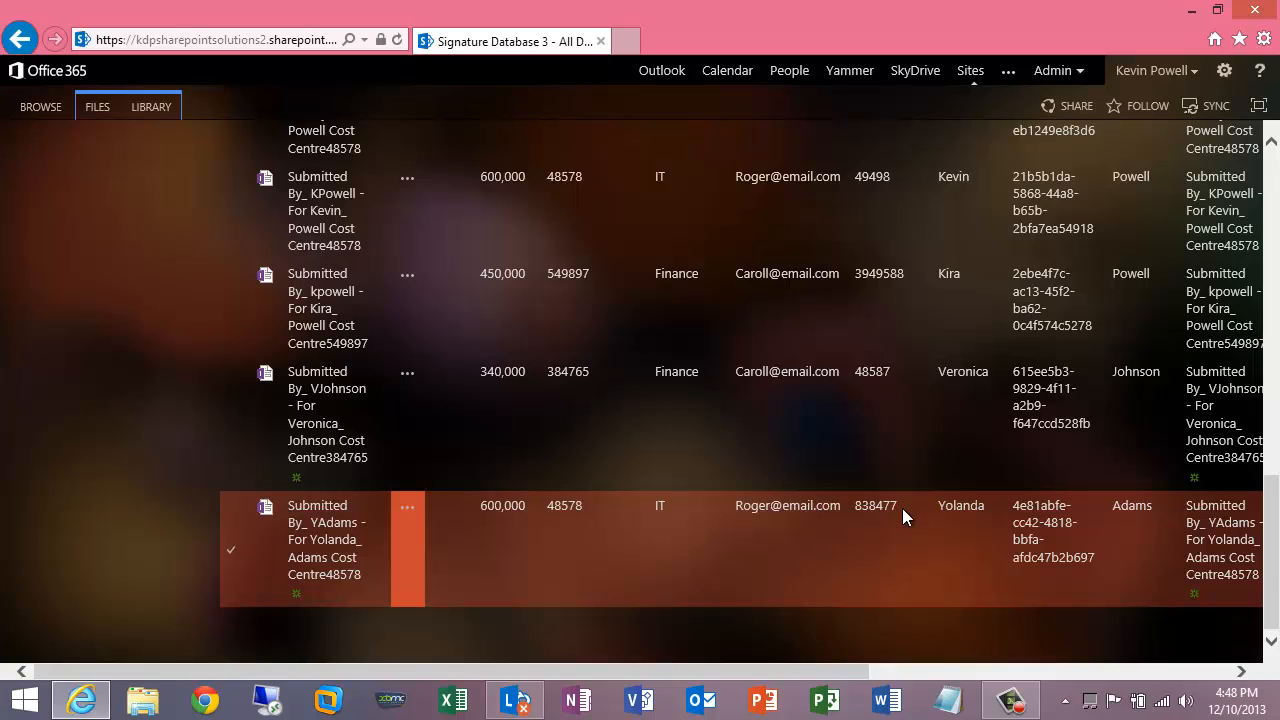
pyautogui.click(1057, 570)
# - Return to the Project_Signature_Forms home page via the site logo
pyautogui.scroll(3, 1270, 338)
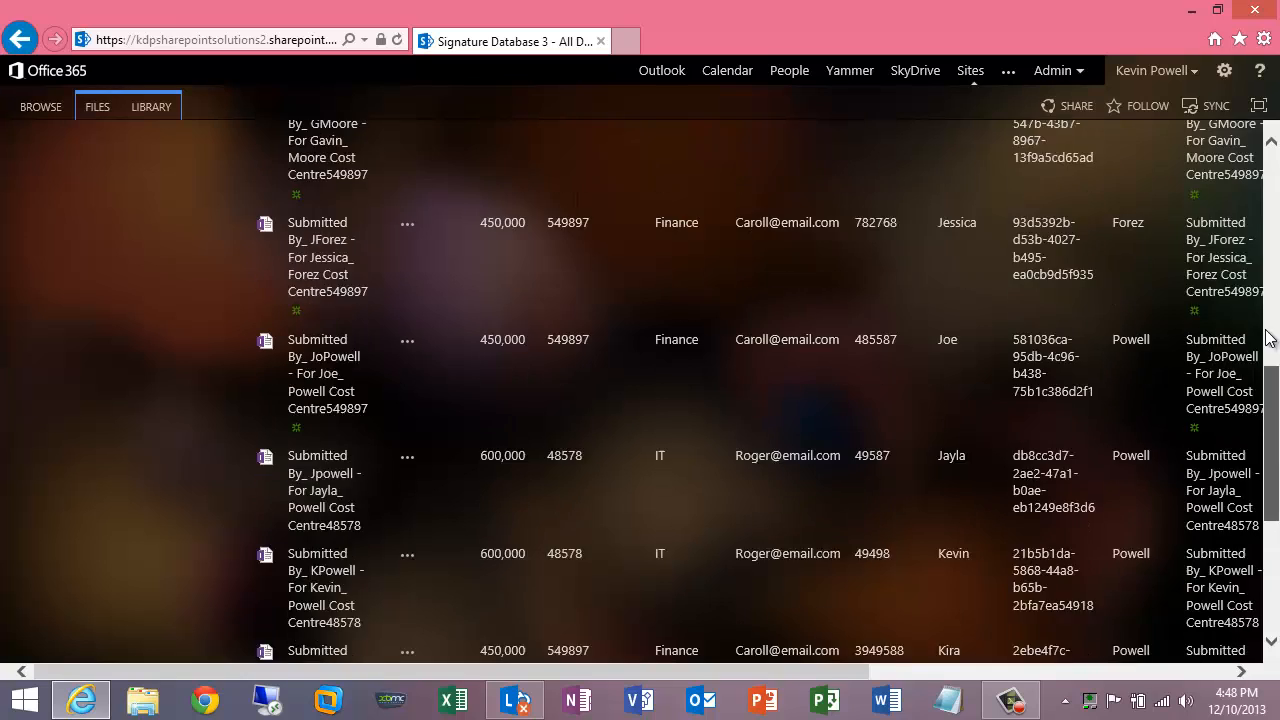
pyautogui.scroll(5, 1270, 338)
pyautogui.click(107, 155)
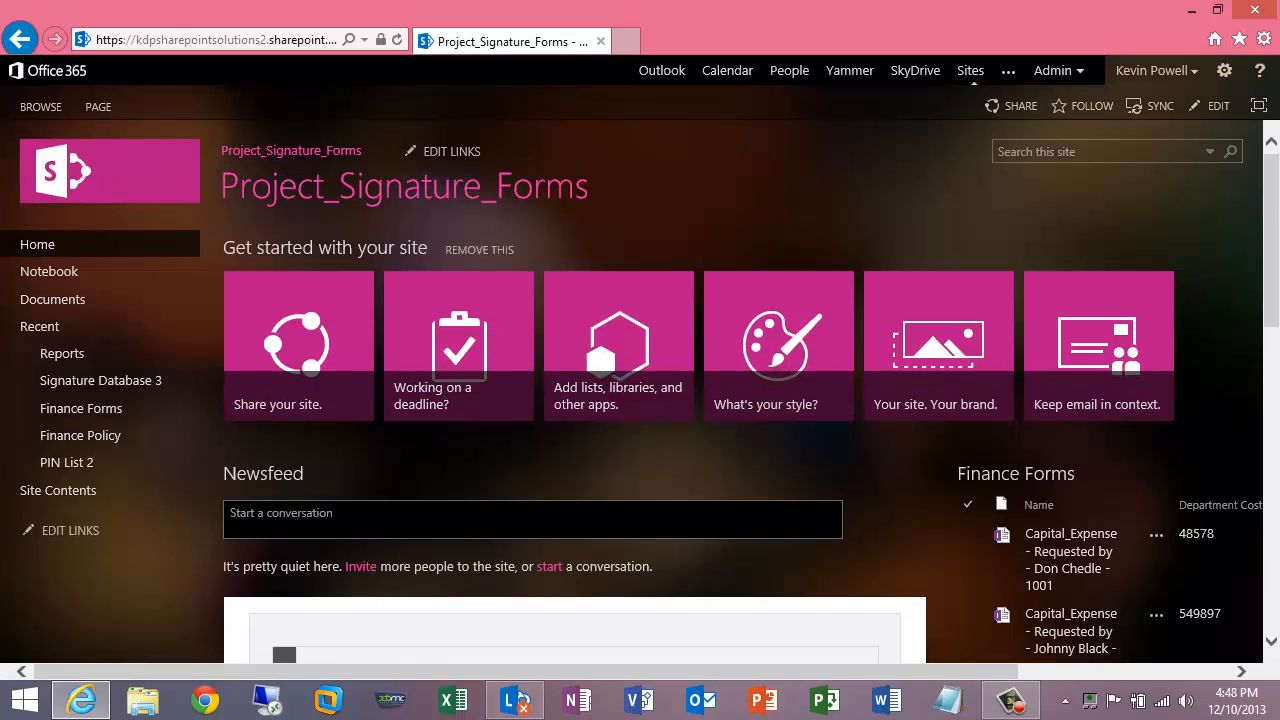
# - In the Profile Query, select the newly signed employee's ID to display their ink signature
pyautogui.scroll(-3, 1273, 188)
pyautogui.scroll(-5, 1275, 352)
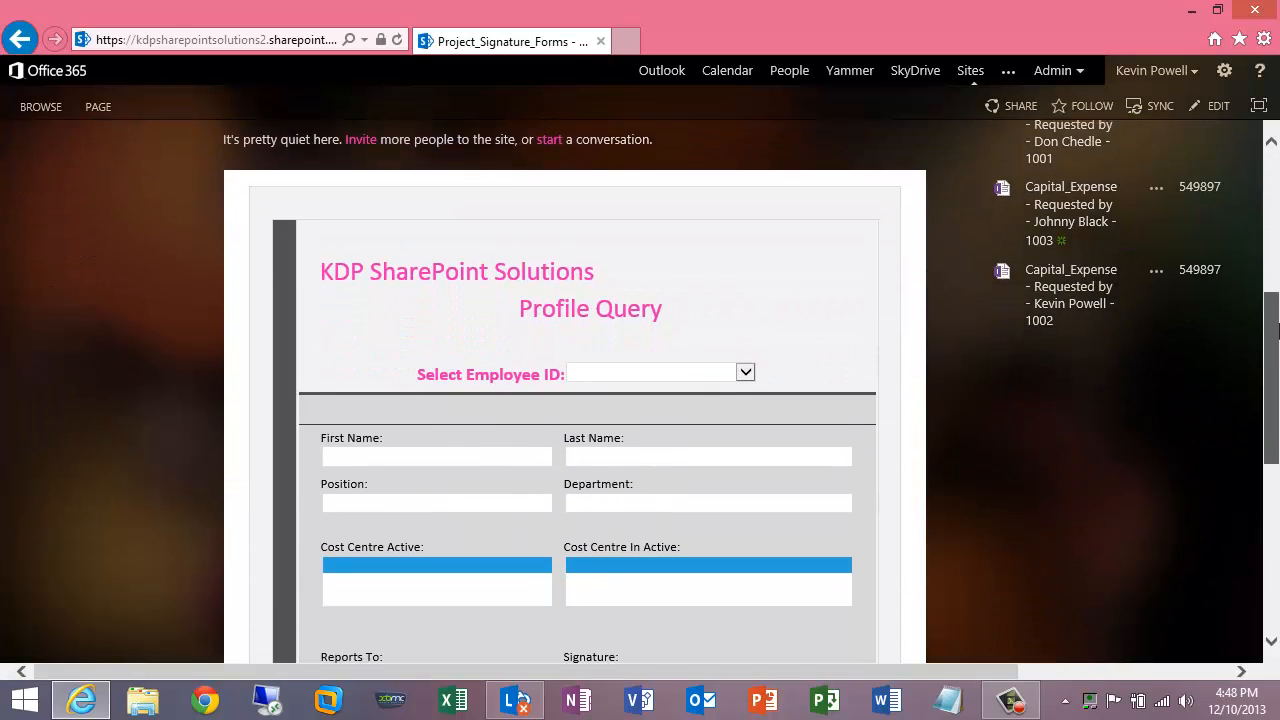
pyautogui.scroll(-1, 1275, 352)
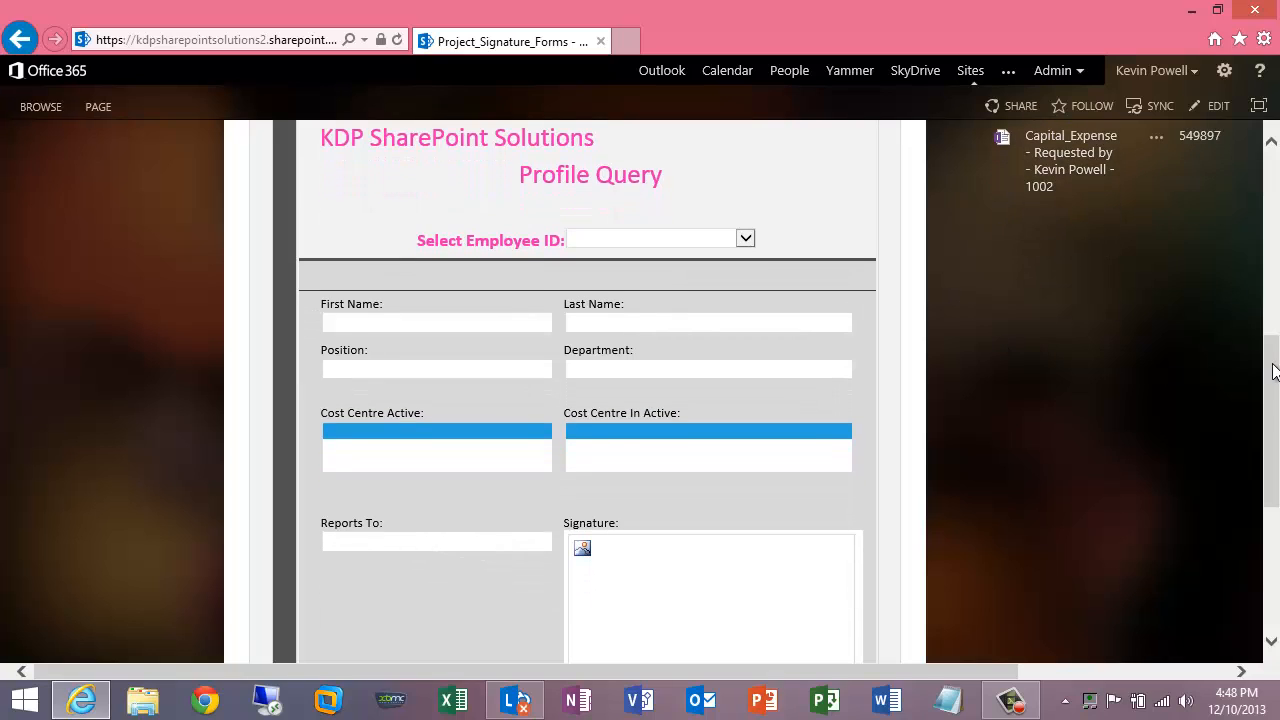
pyautogui.scroll(-1, 1273, 366)
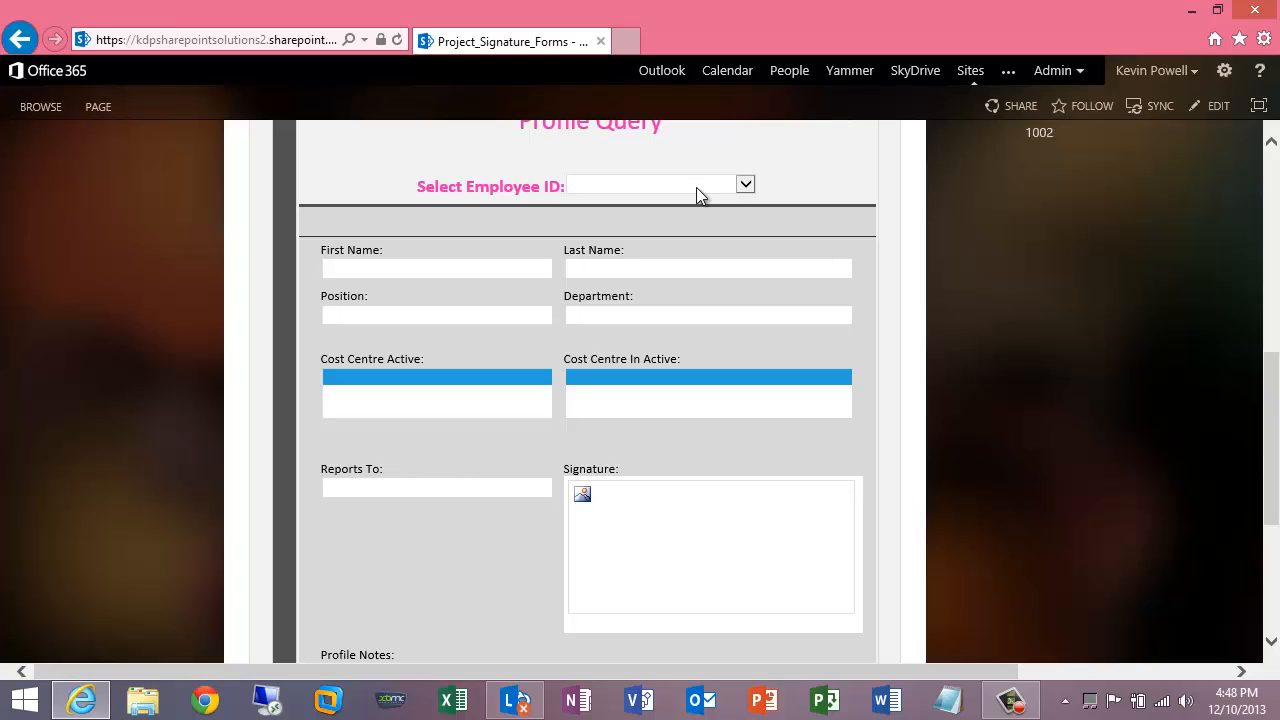
pyautogui.click(747, 188)
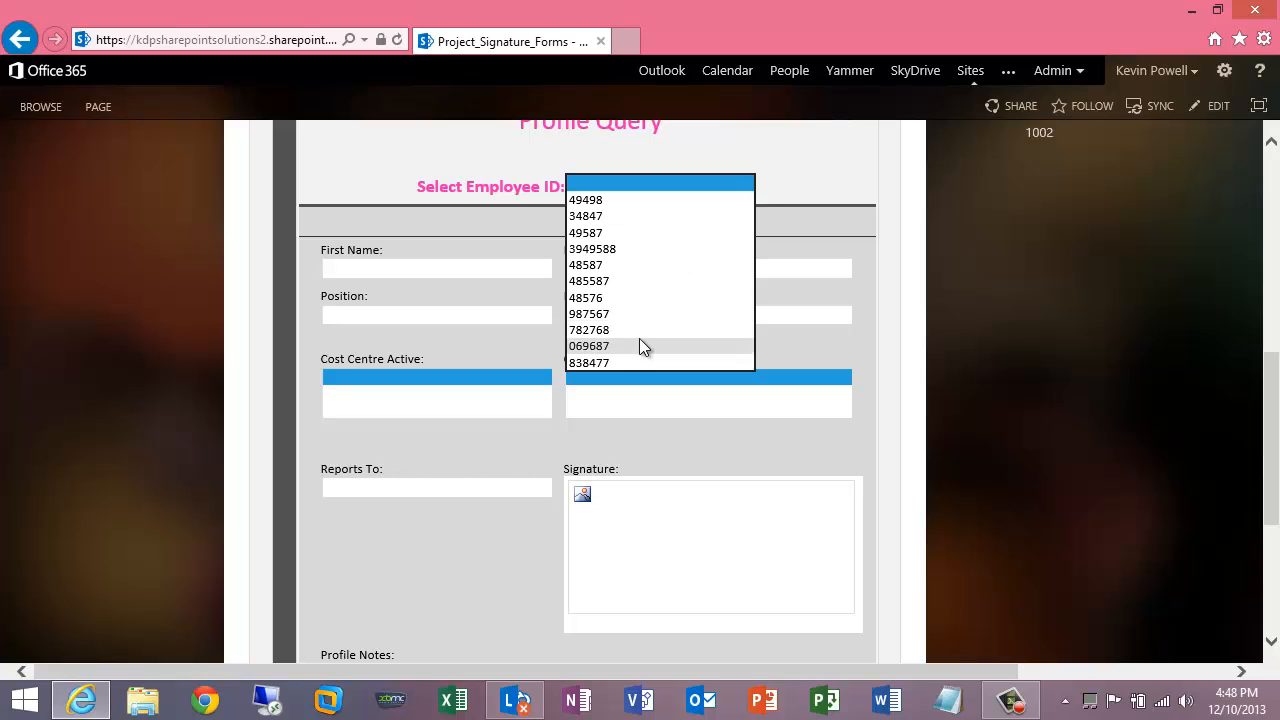
pyautogui.click(607, 362)
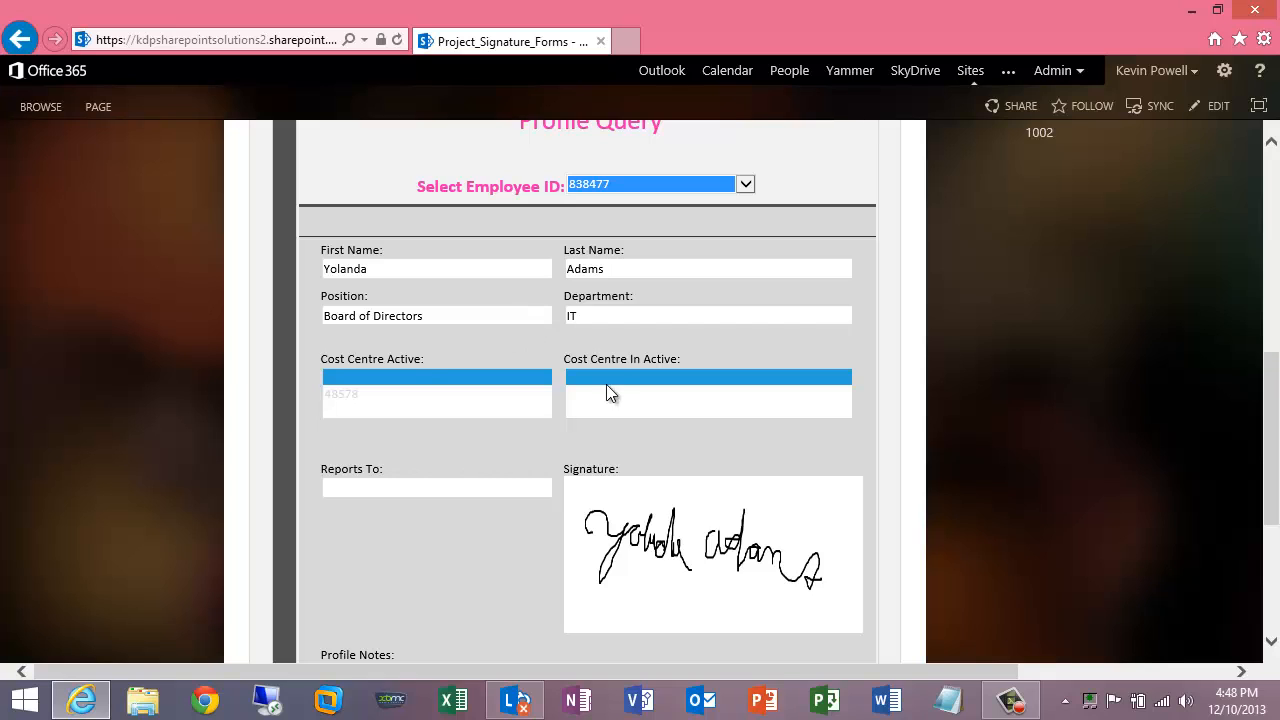
pyautogui.click(664, 186)
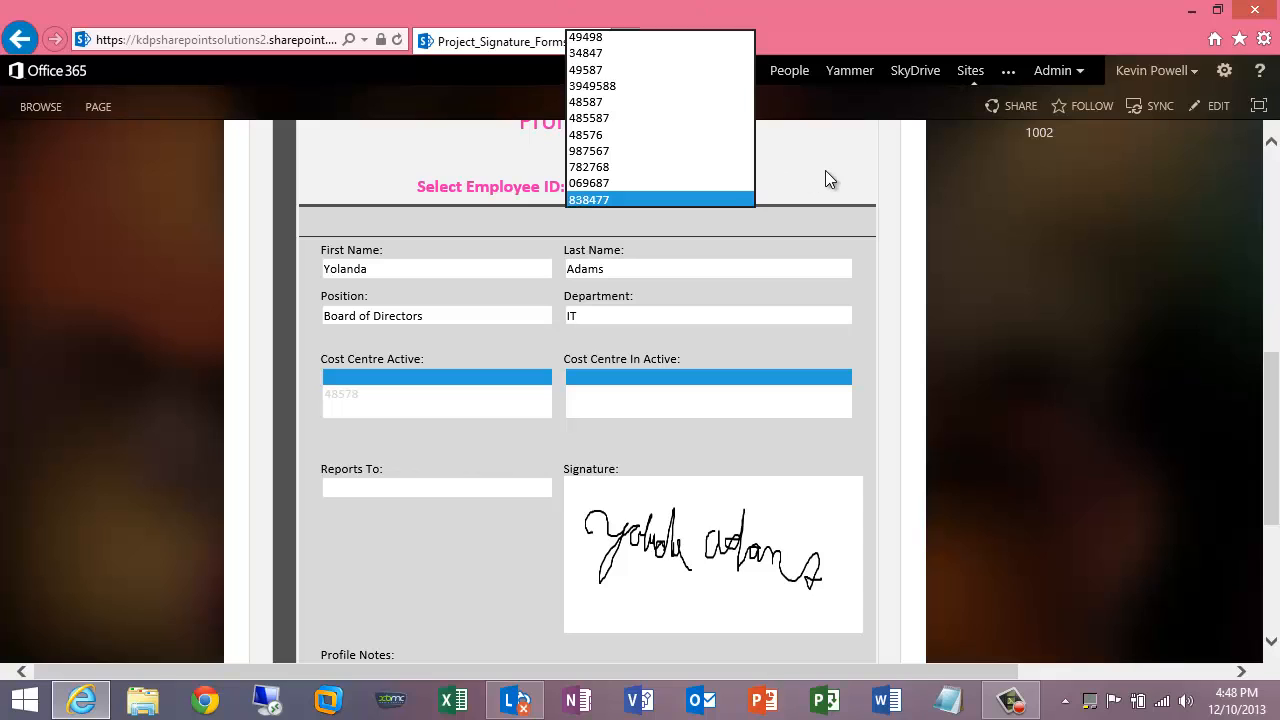
pyautogui.click(828, 177)
pyautogui.moveTo(1268, 450)
pyautogui.mouseDown()
pyautogui.moveTo(1268, 471)
pyautogui.moveTo(1268, 454)
pyautogui.mouseUp()
# - Select three other employee IDs in turn to compare their profiles and signatures
pyautogui.click(653, 169)
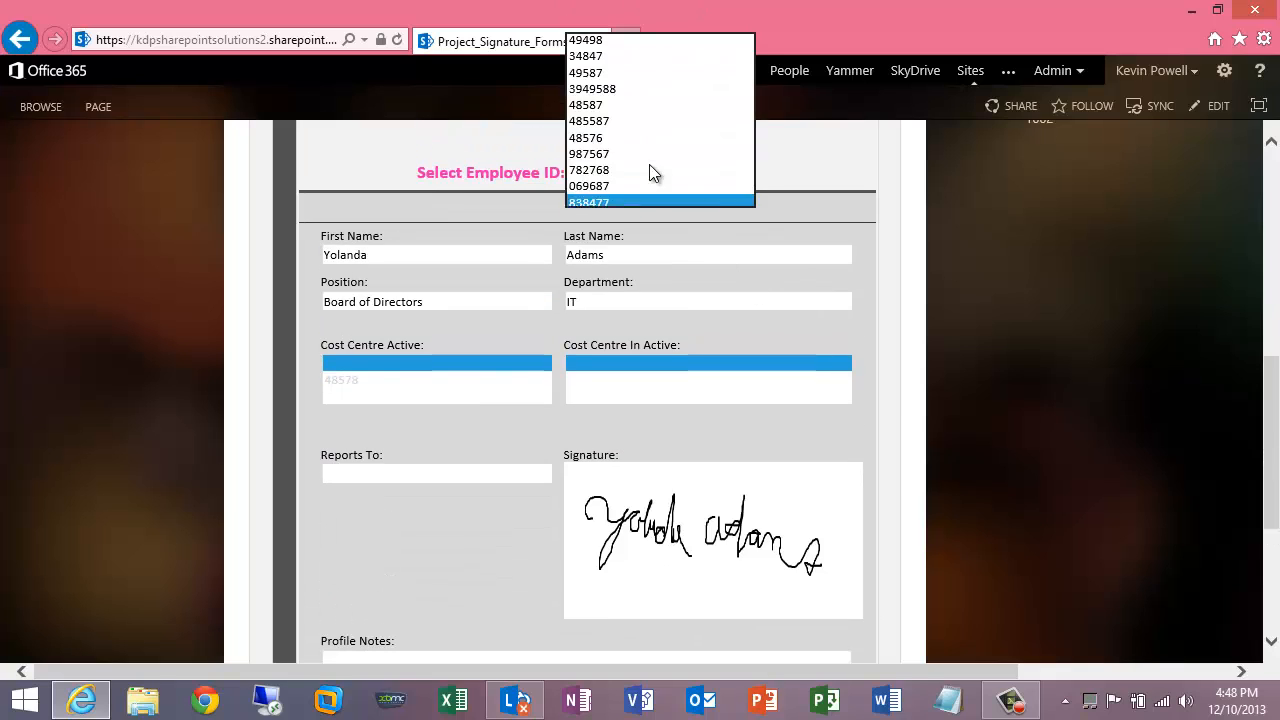
pyautogui.click(636, 140)
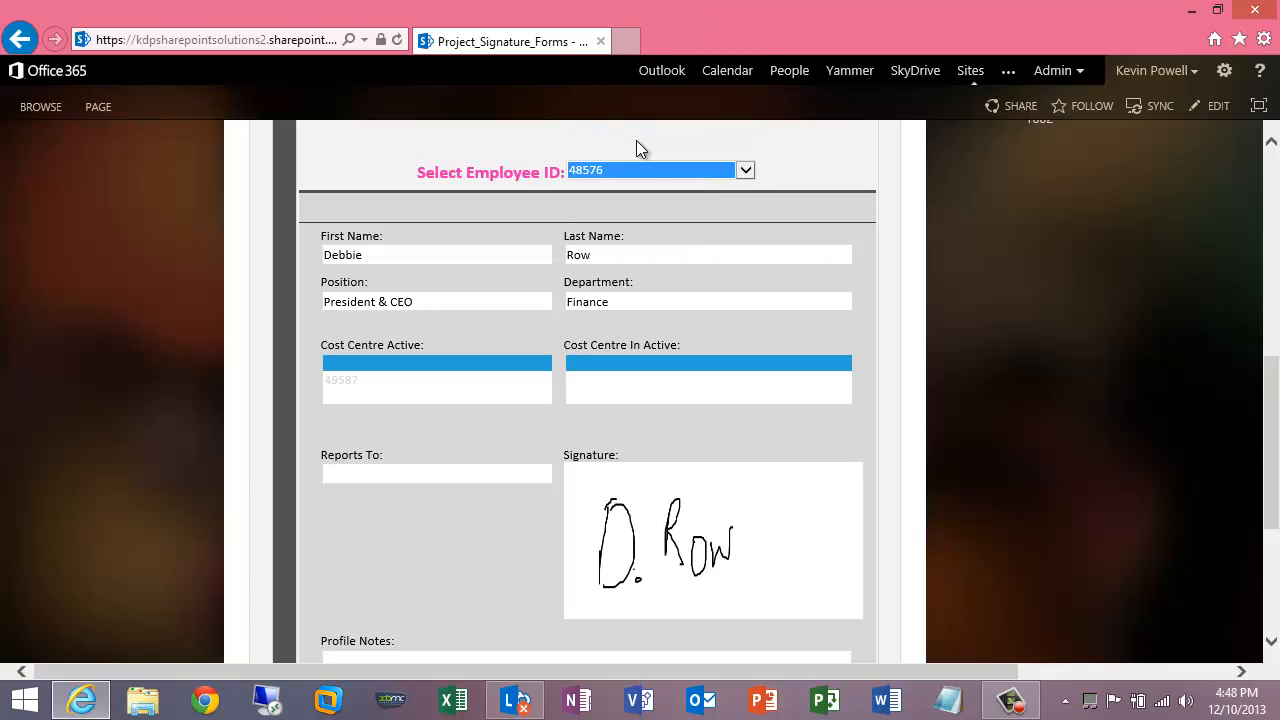
pyautogui.click(650, 172)
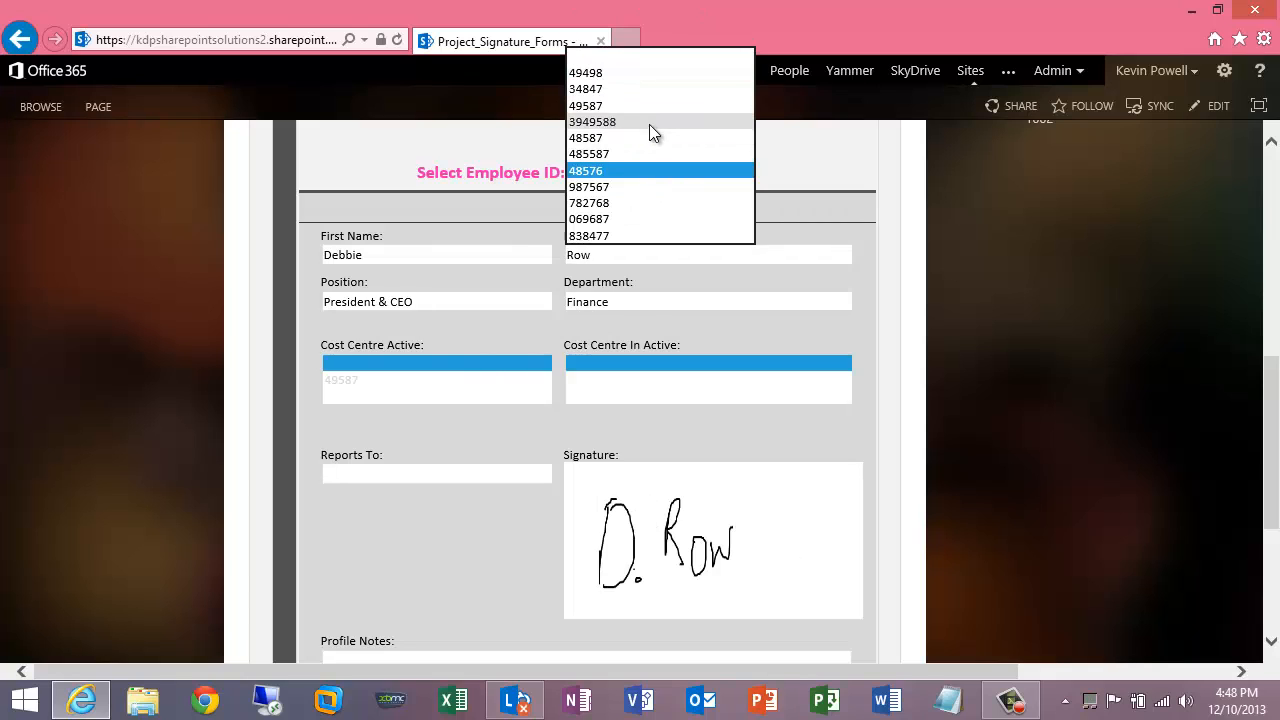
pyautogui.click(650, 130)
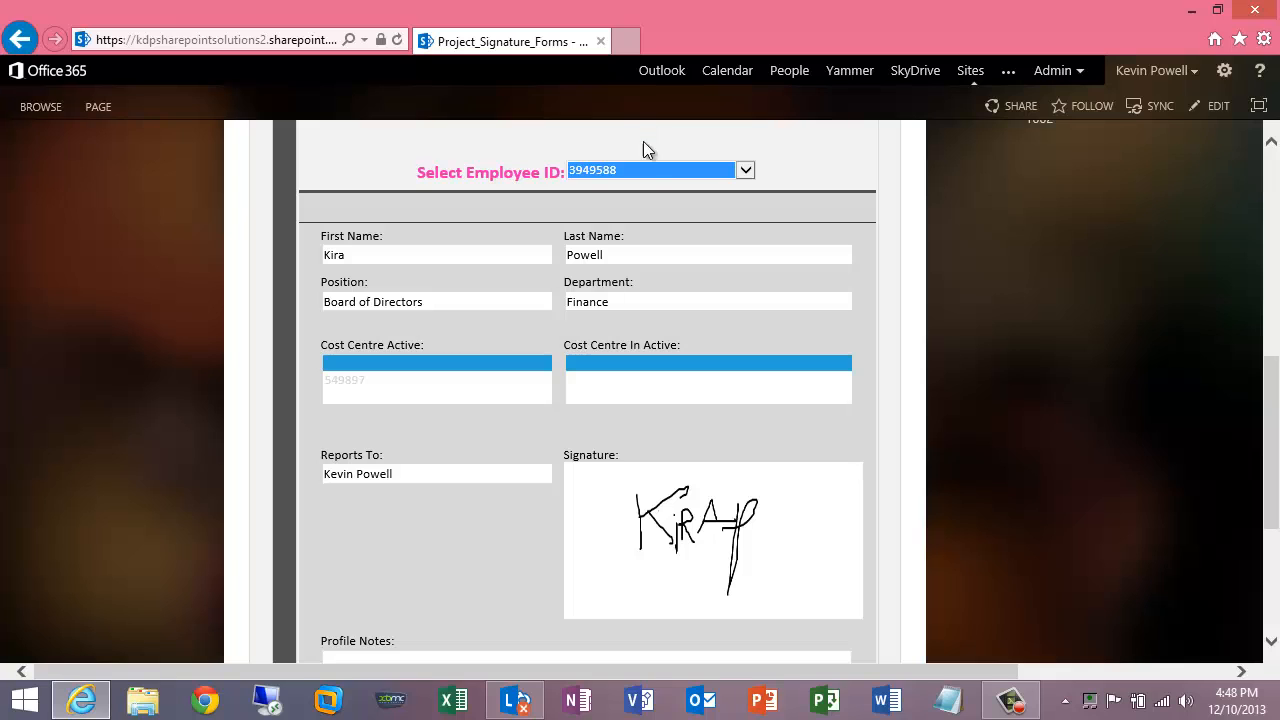
pyautogui.click(638, 169)
pyautogui.click(638, 142)
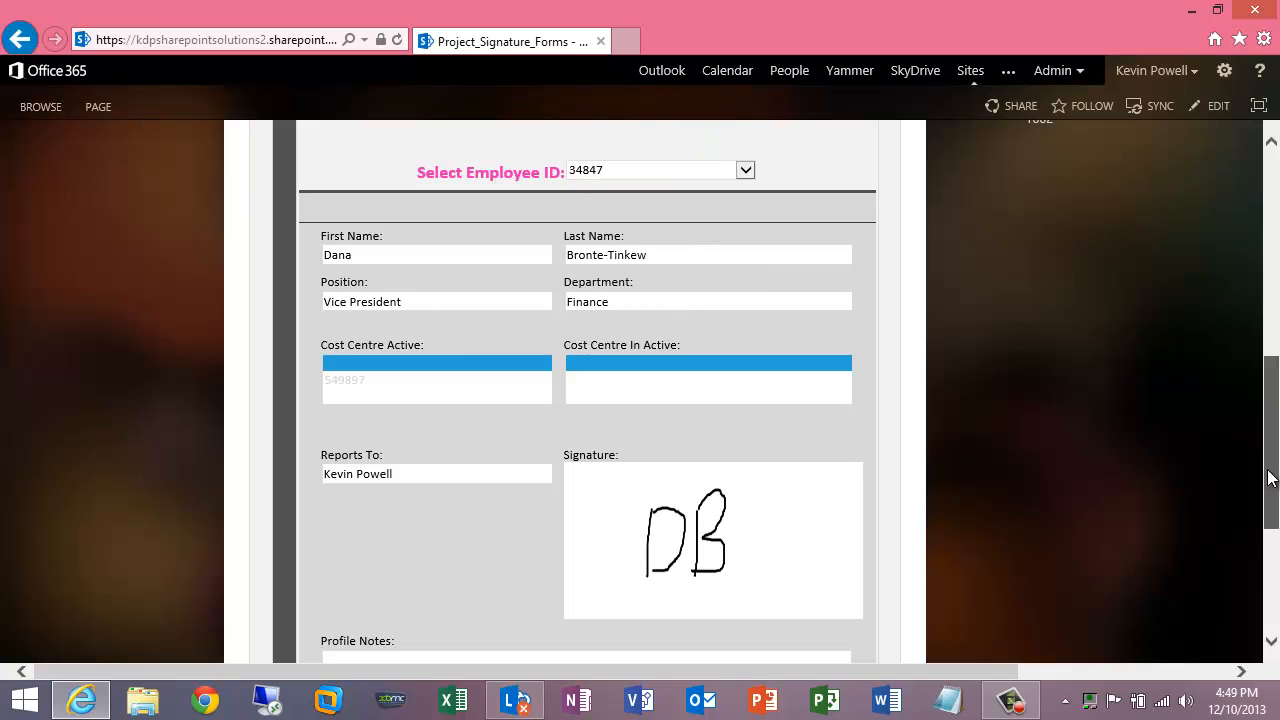
pyautogui.moveTo(1277, 513); pyautogui.dragTo(1277, 313)
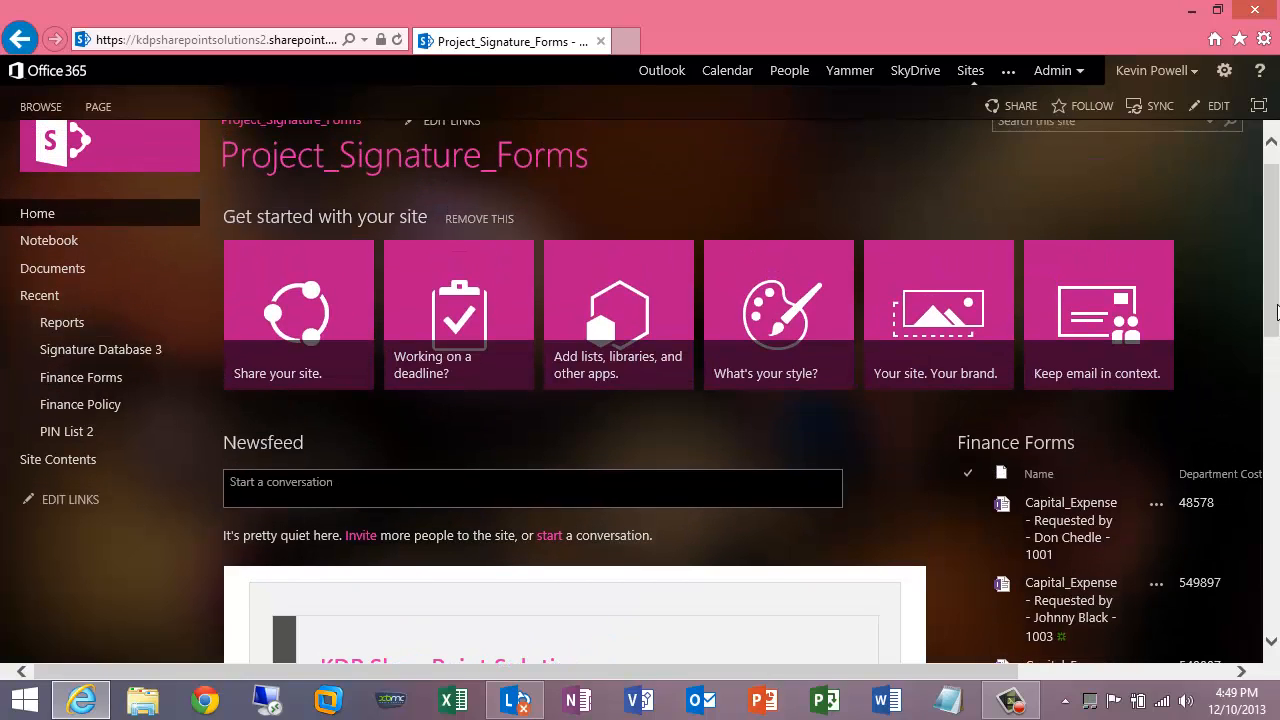